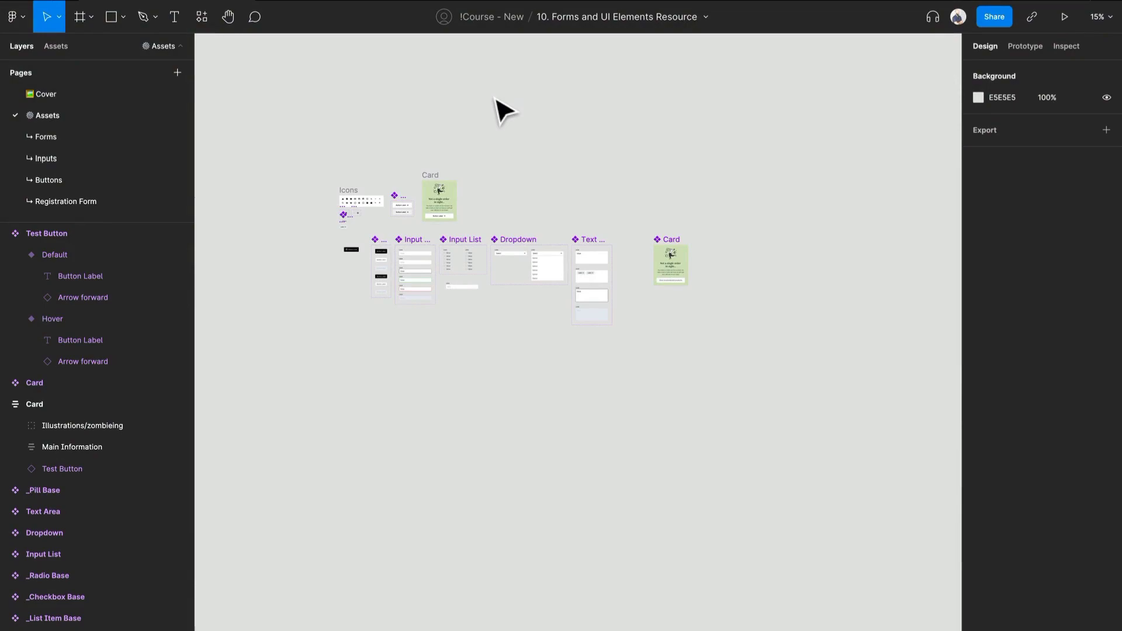
Duplicate the green Card component as an instance on the empty canvas just below the original
{"action": "scroll", "coordinate": [684, 271], "scroll_direction": "up", "scroll_amount": 3}
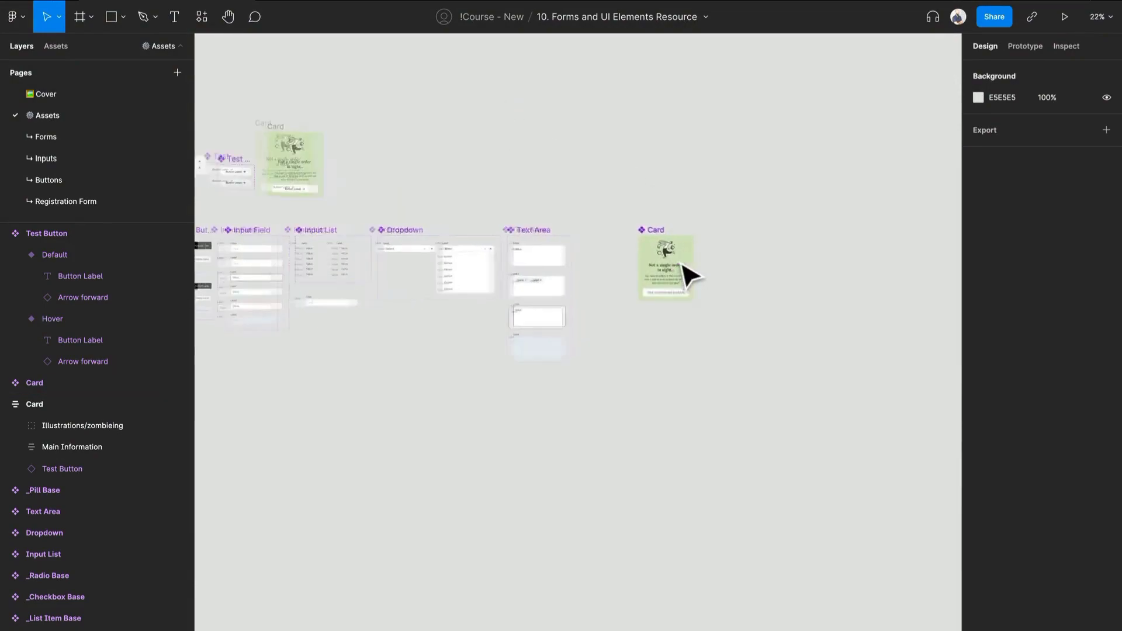
{"action": "scroll", "coordinate": [689, 275], "scroll_direction": "up", "scroll_amount": 5}
{"action": "left_click", "coordinate": [716, 252]}
{"action": "left_click_drag", "start_coordinate": [721, 225], "coordinate": [602, 526], "text": "alt"}
{"action": "scroll", "coordinate": [862, 403], "scroll_direction": "down", "scroll_amount": 4}
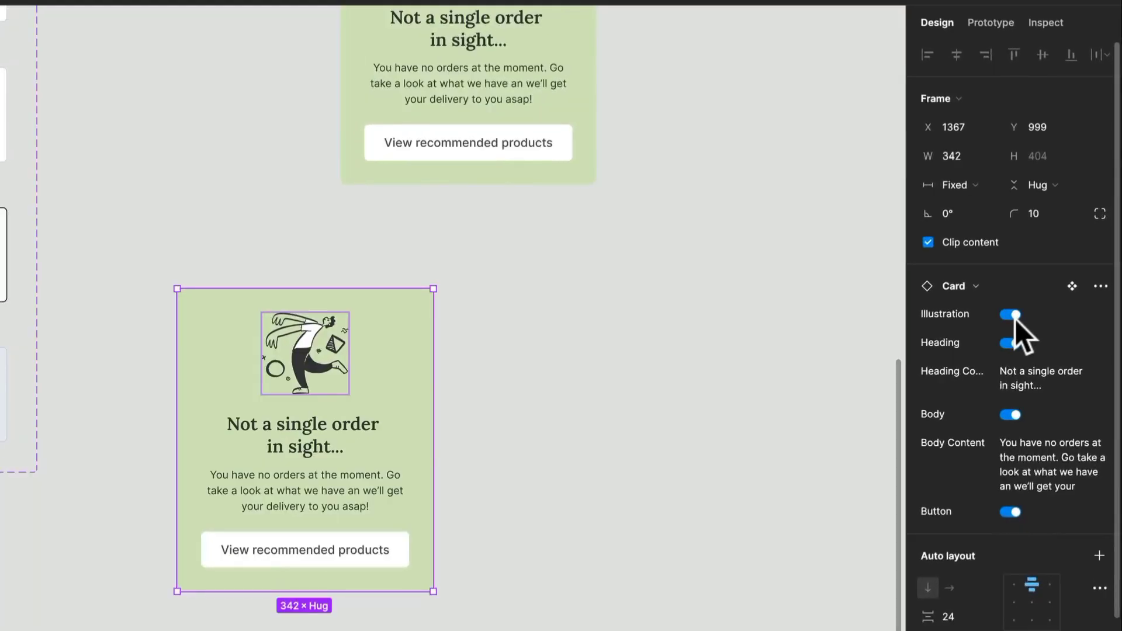
Toggle the card instance's Illustration and Heading properties off and back on, and open its heading content for editing
{"action": "left_click", "coordinate": [1011, 316]}
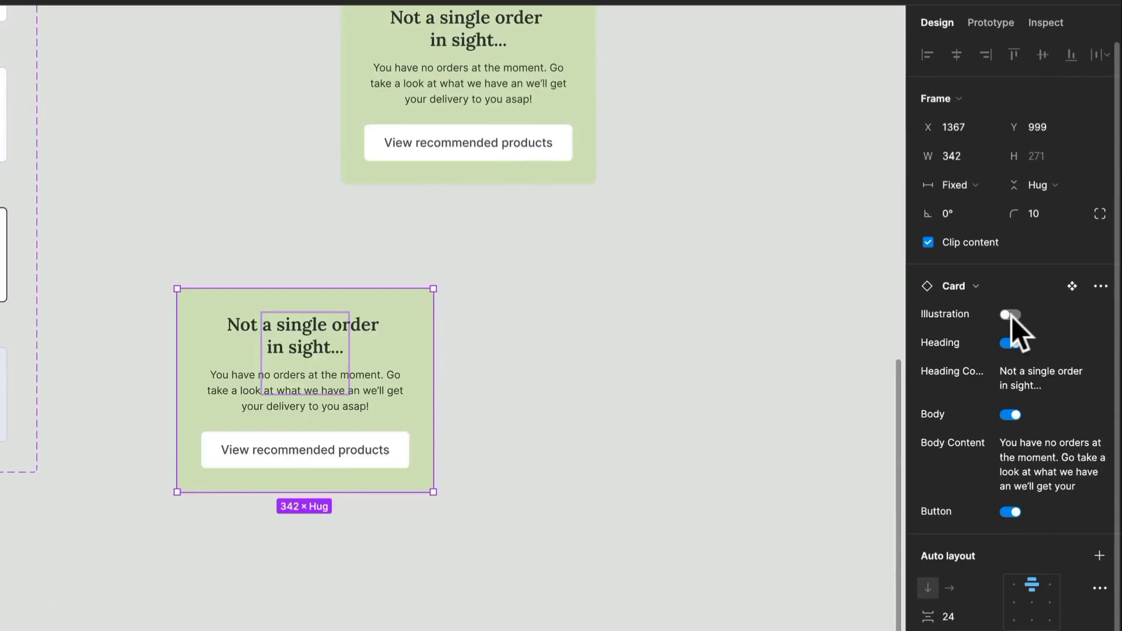
{"action": "left_click", "coordinate": [1012, 314]}
{"action": "left_click", "coordinate": [1014, 342]}
{"action": "left_click", "coordinate": [1015, 344]}
{"action": "left_click", "coordinate": [1017, 379]}
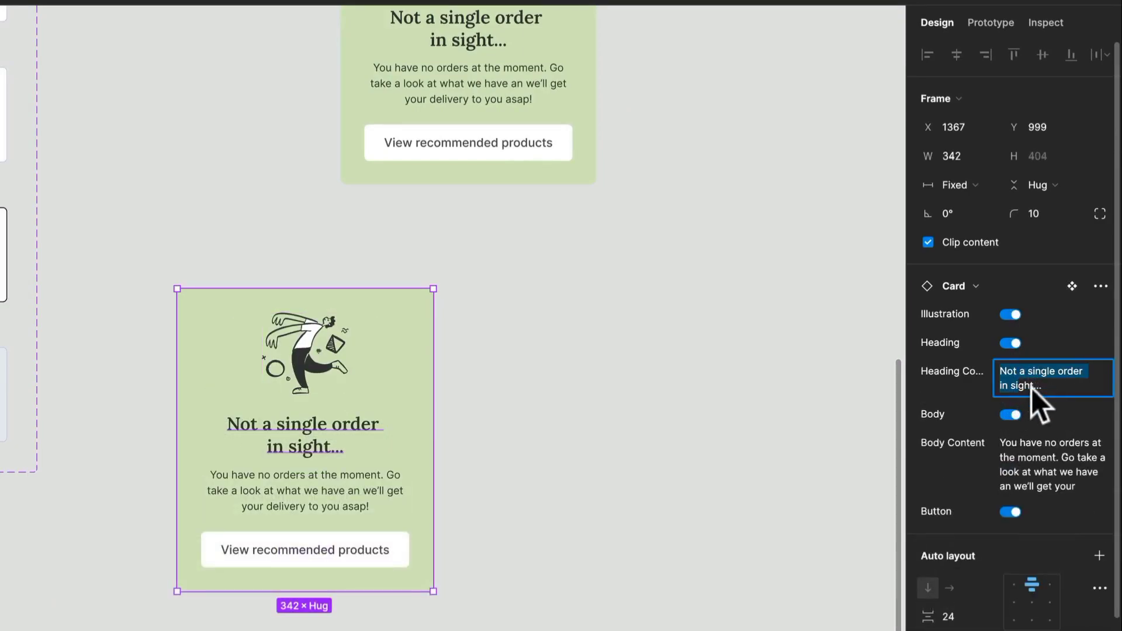
Toggle the card instance's Body and Button properties off and back on, and open its body content for editing
{"action": "left_click", "coordinate": [1015, 413]}
{"action": "left_click", "coordinate": [1015, 414]}
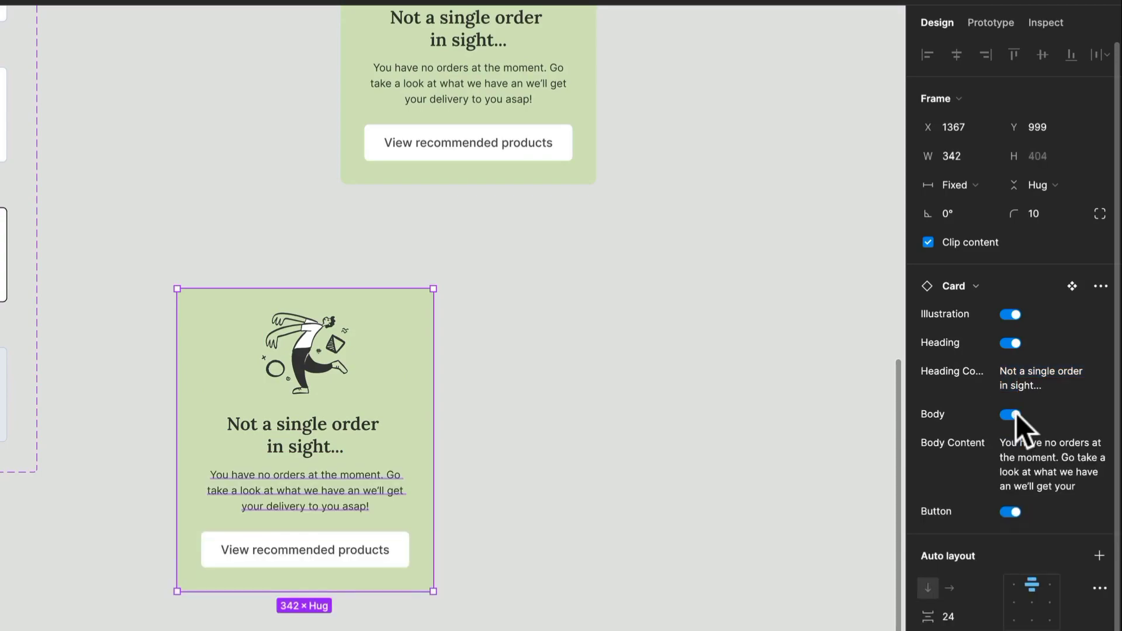
{"action": "left_click", "coordinate": [1037, 459]}
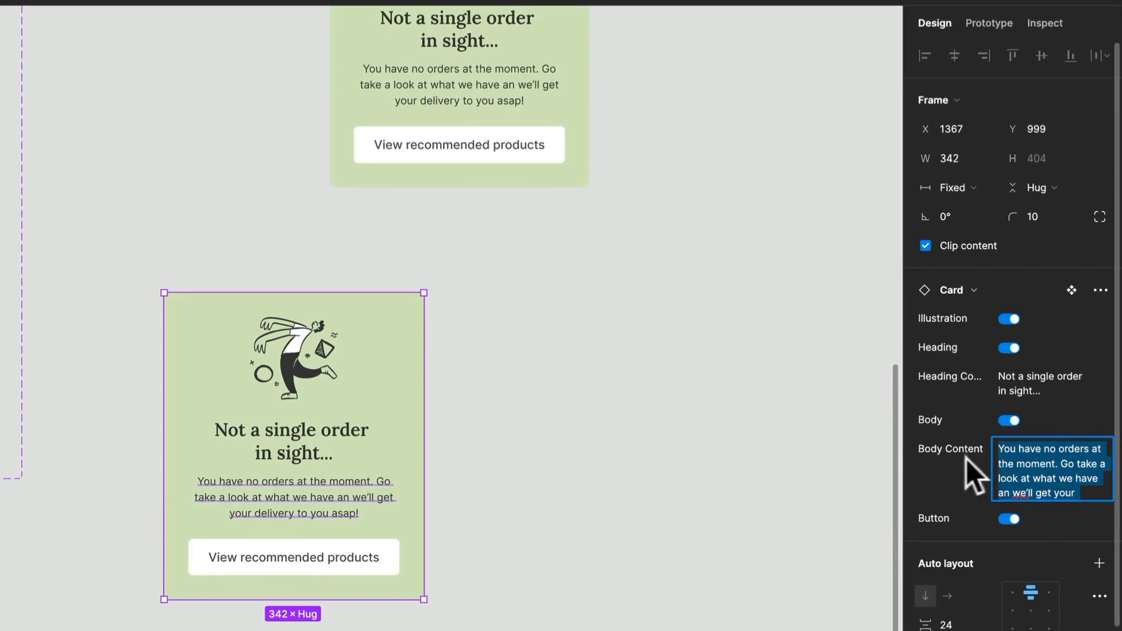
{"action": "left_click", "coordinate": [1011, 518]}
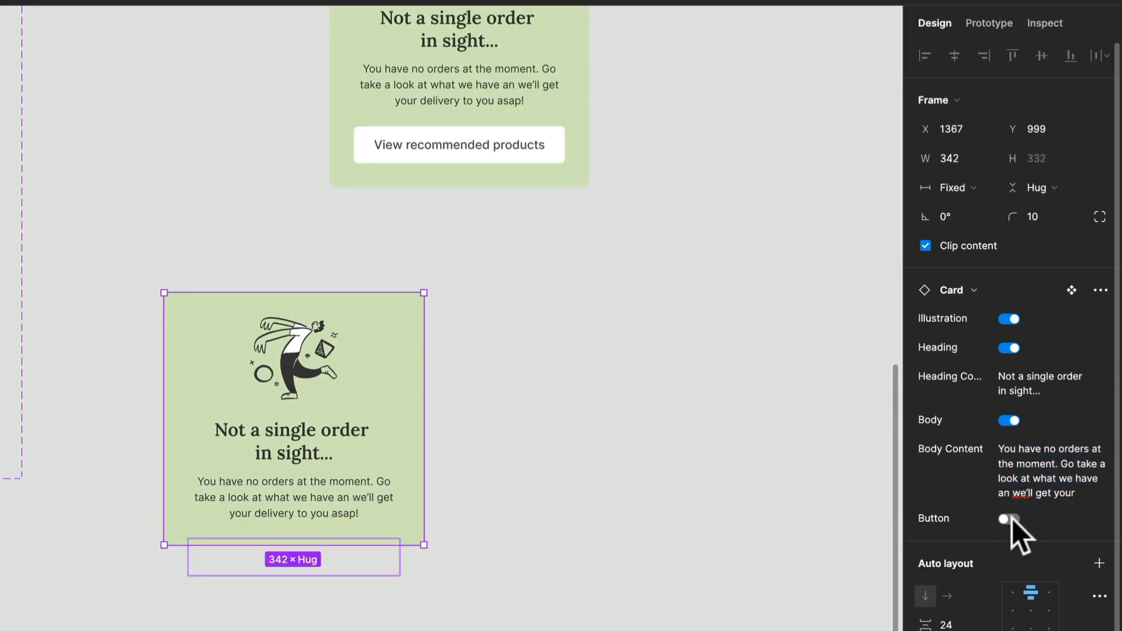
{"action": "left_click", "coordinate": [1012, 518]}
Move the plain Card frame with the Button Label button to the empty canvas above the Card component
{"action": "left_click", "coordinate": [580, 353]}
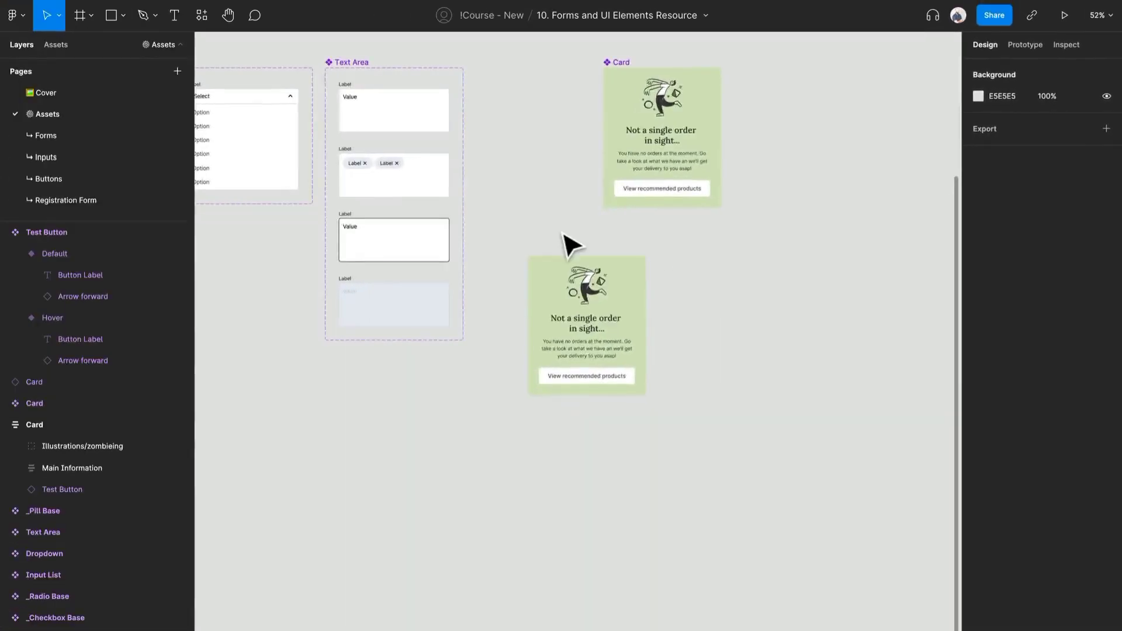
{"action": "scroll", "coordinate": [570, 243], "scroll_direction": "down", "scroll_amount": 3}
{"action": "left_click_drag", "start_coordinate": [570, 243], "coordinate": [709, 325]}
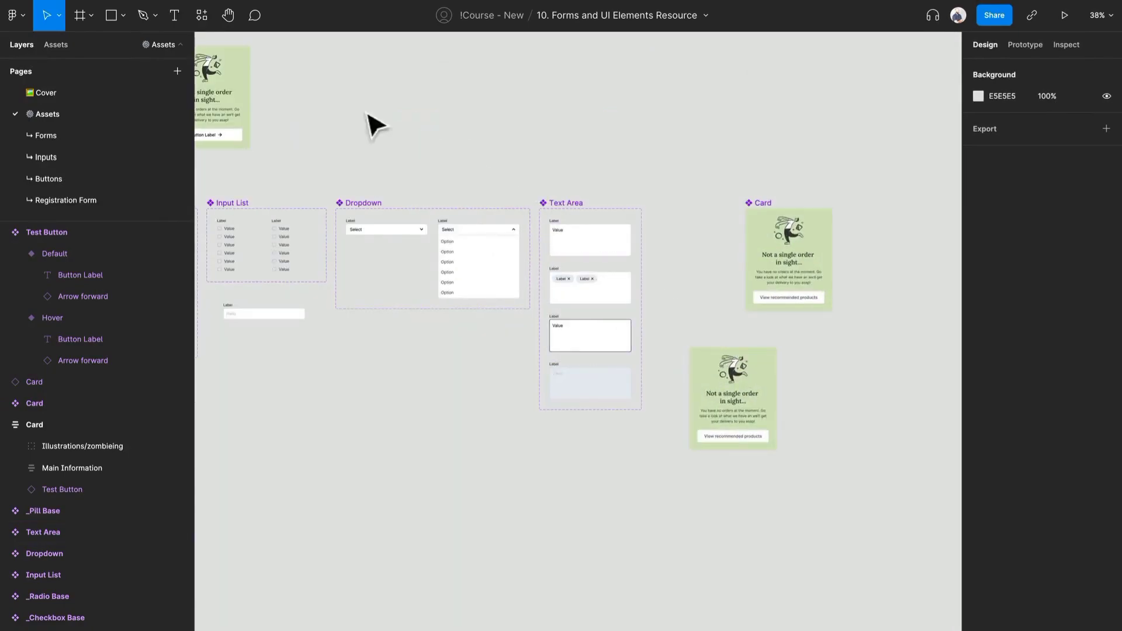
{"action": "left_click_drag", "start_coordinate": [321, 108], "coordinate": [375, 124]}
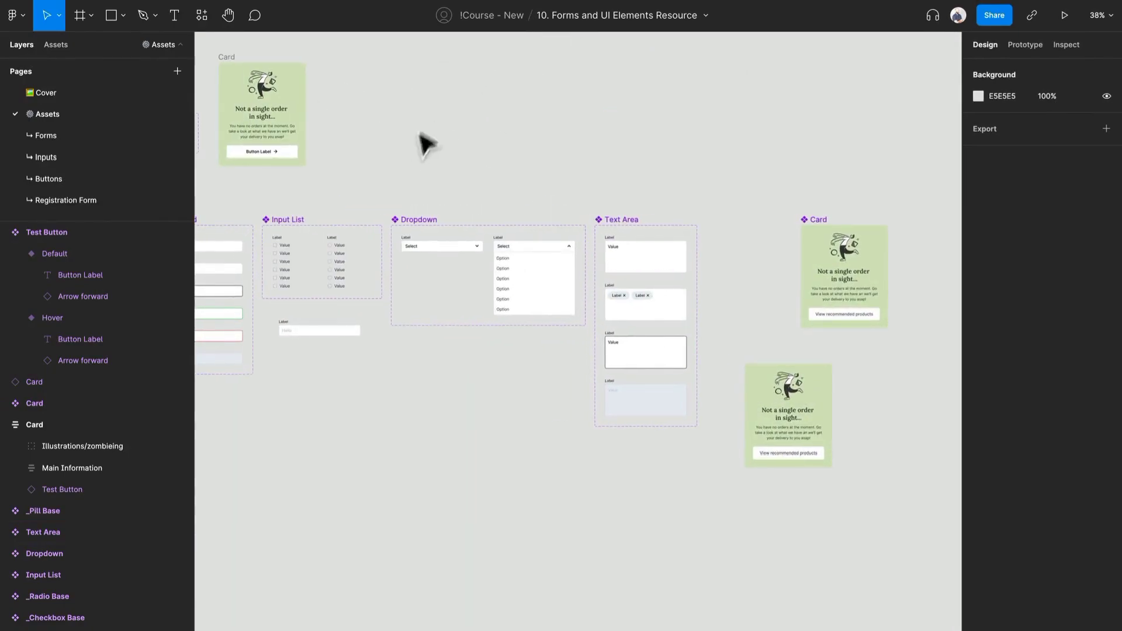
{"action": "left_click_drag", "start_coordinate": [233, 70], "coordinate": [866, 110]}
{"action": "scroll", "coordinate": [514, 163], "scroll_direction": "left", "scroll_amount": 5}
{"action": "scroll", "coordinate": [513, 163], "scroll_direction": "up", "scroll_amount": 3}
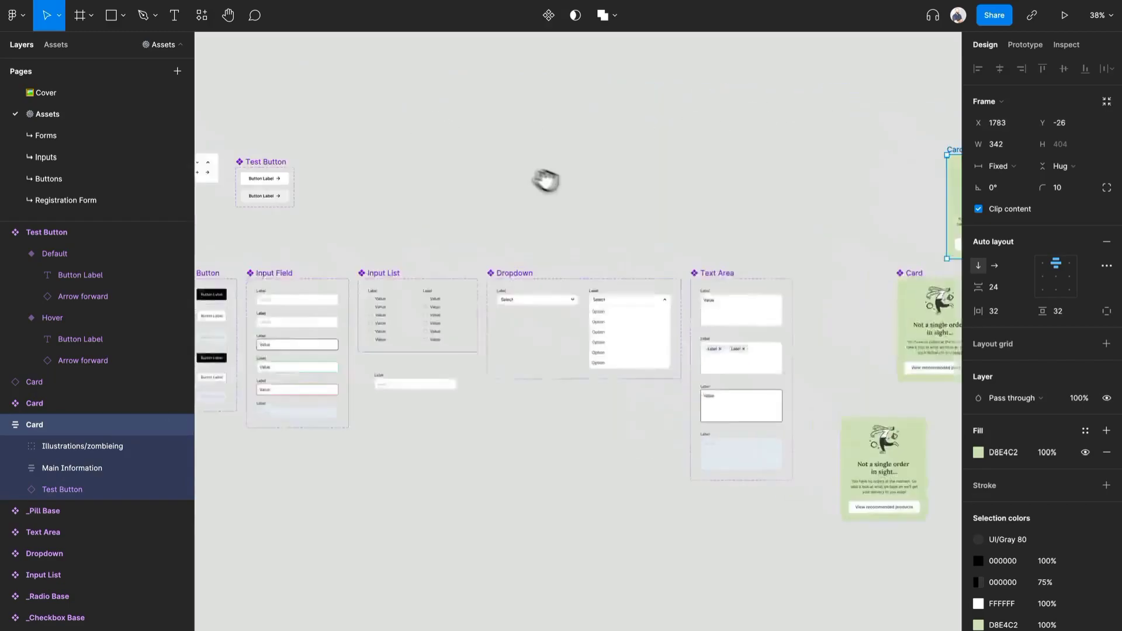
Move the Test Button component set close beside the plain Card frame
{"action": "left_click_drag", "start_coordinate": [315, 182], "coordinate": [426, 219]}
{"action": "left_click_drag", "start_coordinate": [512, 257], "coordinate": [493, 196]}
{"action": "scroll", "coordinate": [493, 196], "scroll_direction": "up", "scroll_amount": 5}
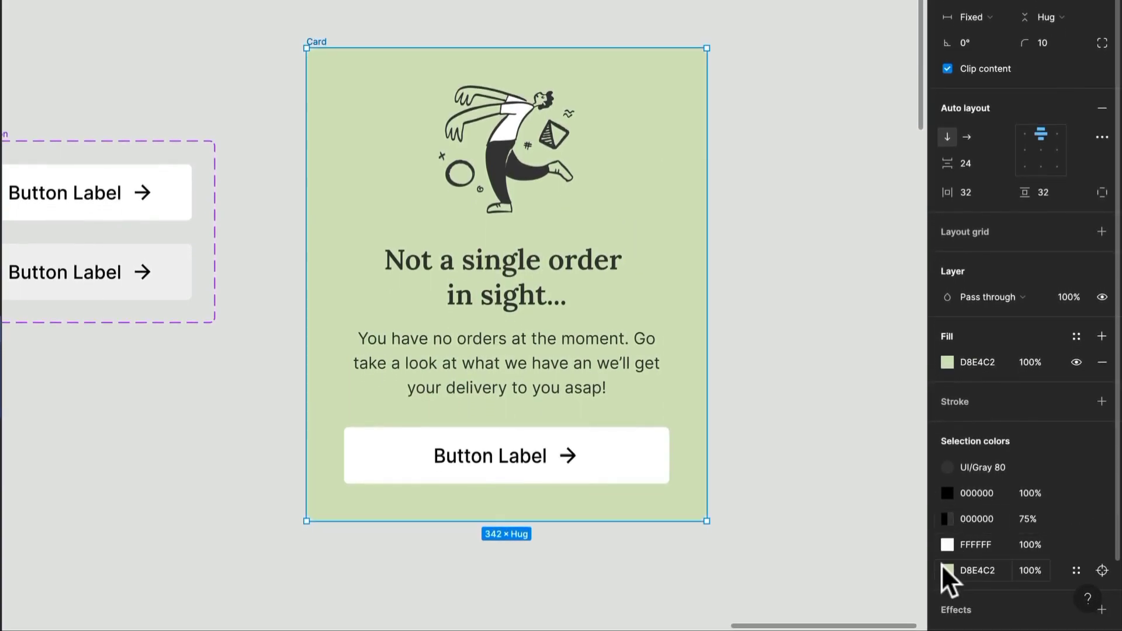
Change the plain Card frame's green background colour D8E4C2 to the light purple CDBAD2
{"action": "left_click", "coordinate": [946, 570]}
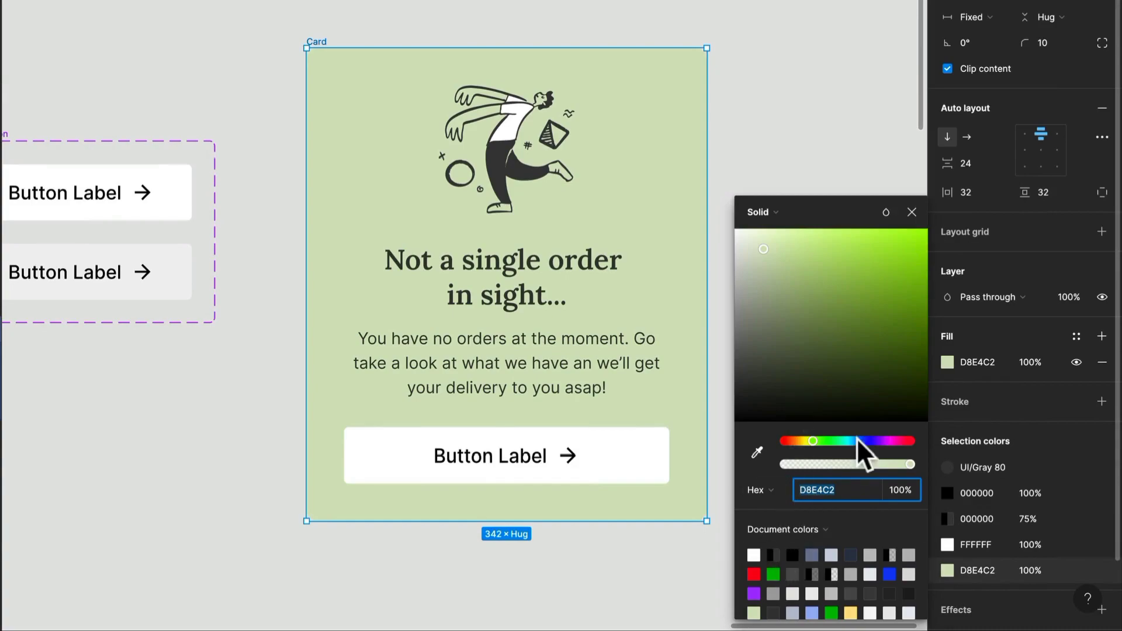
{"action": "left_click", "coordinate": [882, 440]}
{"action": "left_click_drag", "start_coordinate": [882, 441], "coordinate": [885, 442]}
{"action": "left_click_drag", "start_coordinate": [847, 325], "coordinate": [757, 262]}
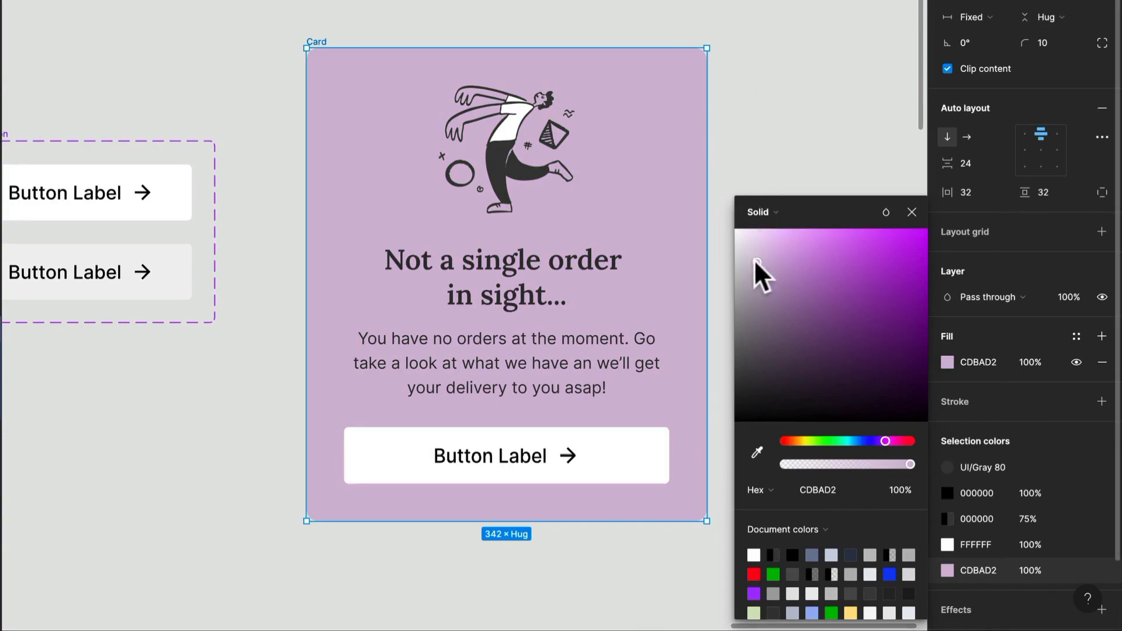
Try a pale yellow background, EFE3B8, on the Card frame
{"action": "left_click", "coordinate": [804, 441]}
{"action": "left_click_drag", "start_coordinate": [793, 268], "coordinate": [786, 245]}
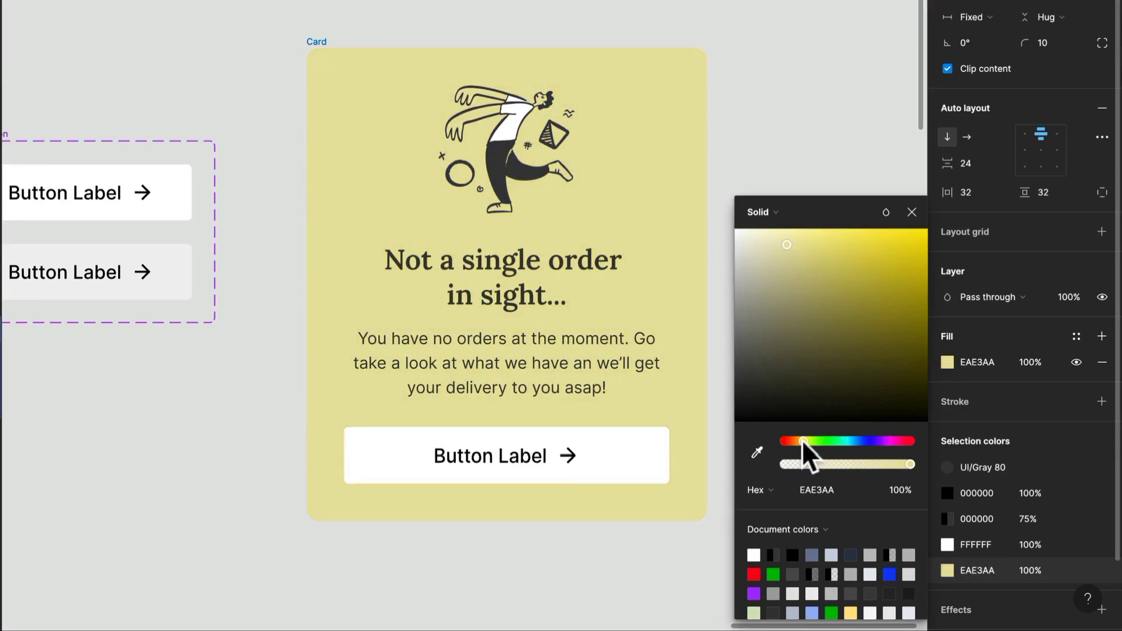
{"action": "left_click_drag", "start_coordinate": [804, 443], "coordinate": [800, 442]}
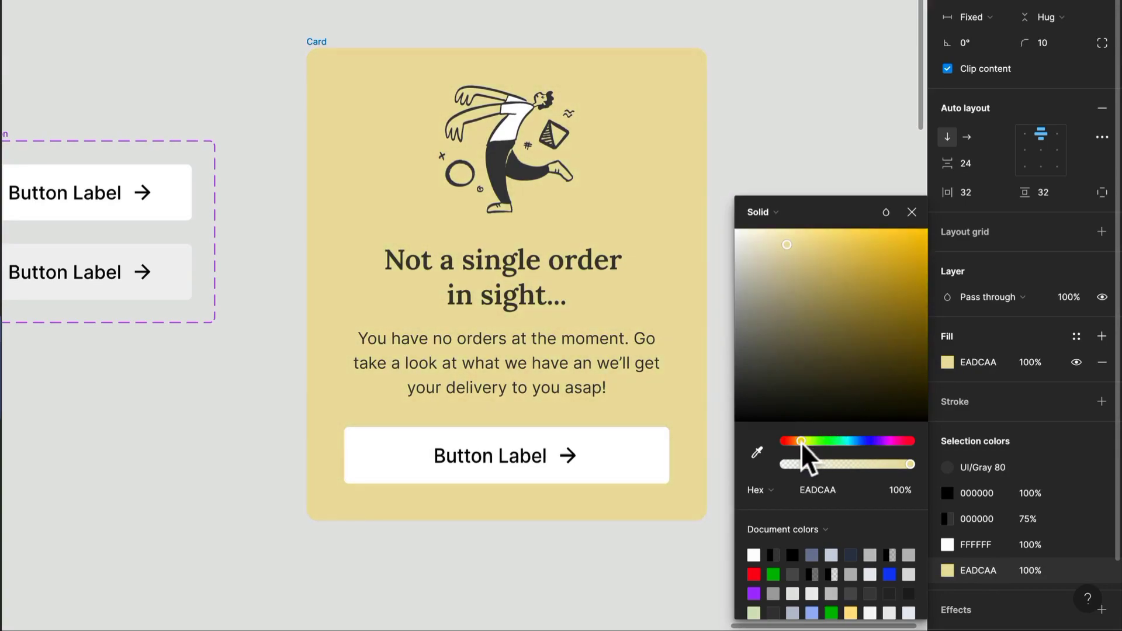
{"action": "left_click", "coordinate": [788, 243]}
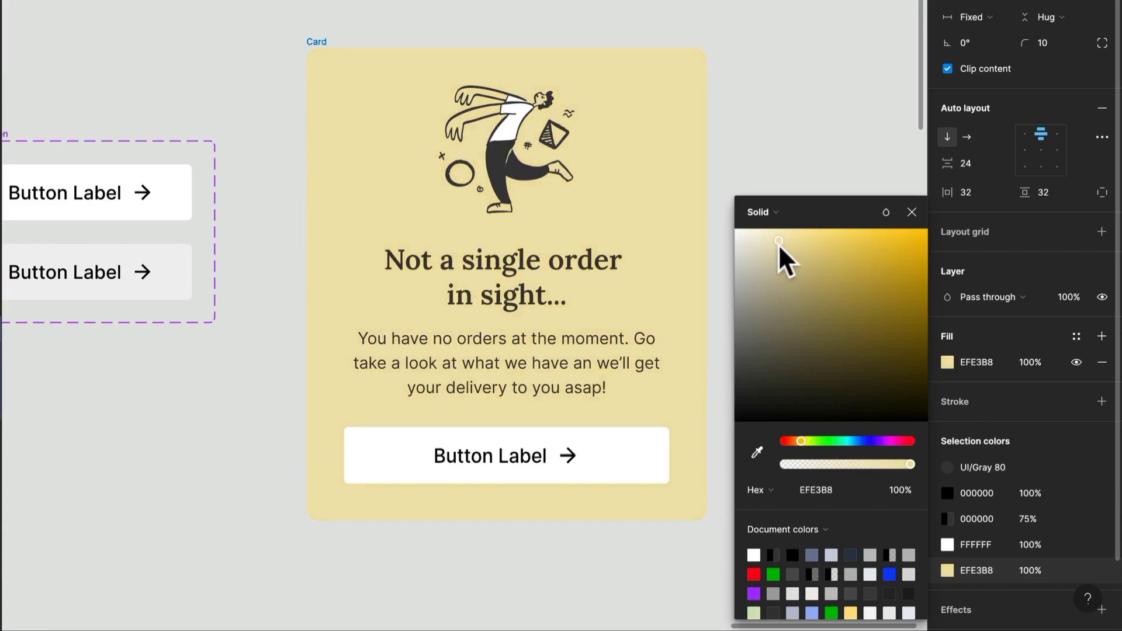
Undo the Card frame's yellow colour changes back to the light purple background and deselect the frame
{"action": "key", "text": "ctrl+z"}
{"action": "key", "text": "ctrl+z"}
{"action": "key", "text": "ctrl+z"}
{"action": "key", "text": "Escape"}
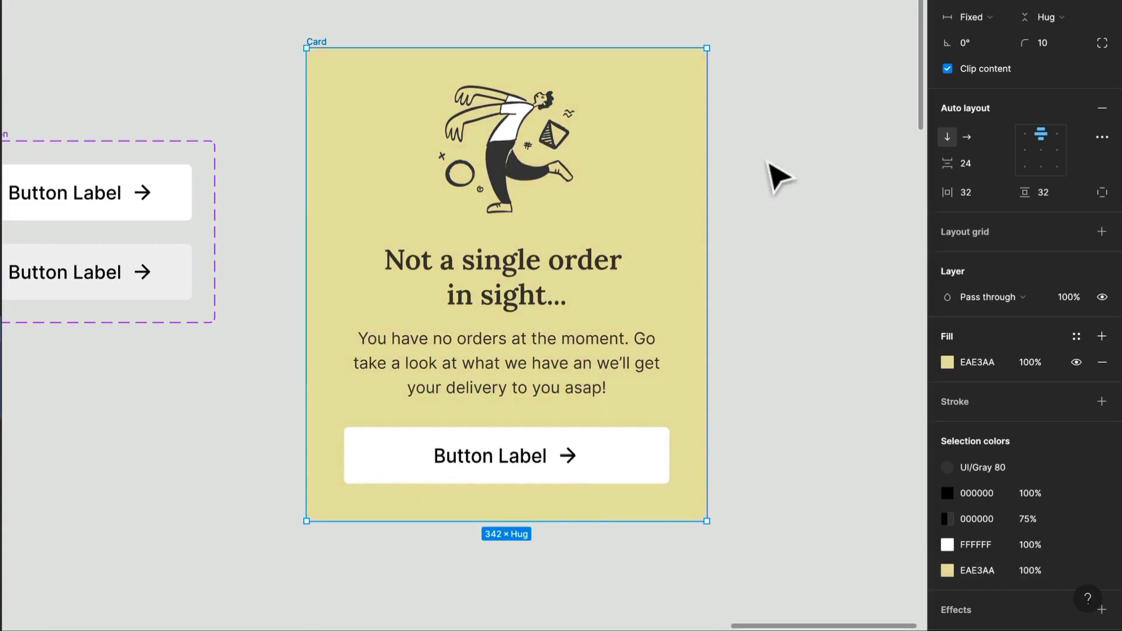
{"action": "key", "text": "ctrl+z"}
{"action": "left_click", "coordinate": [782, 186]}
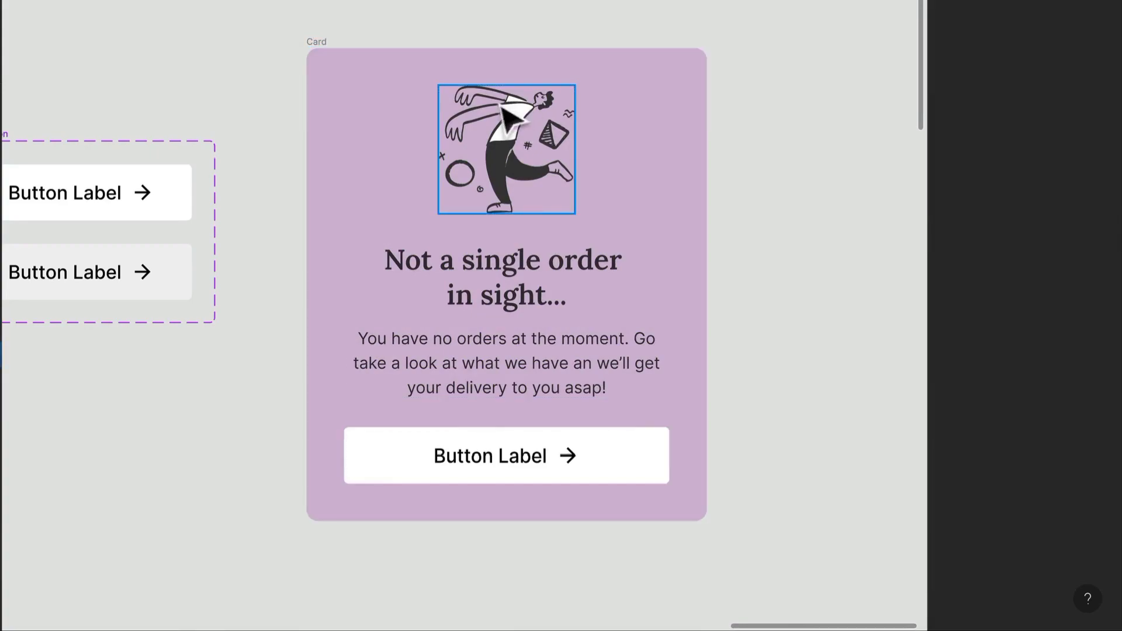
Turn the purple Card frame into a component
{"action": "left_click_drag", "start_coordinate": [261, 190], "coordinate": [281, 166]}
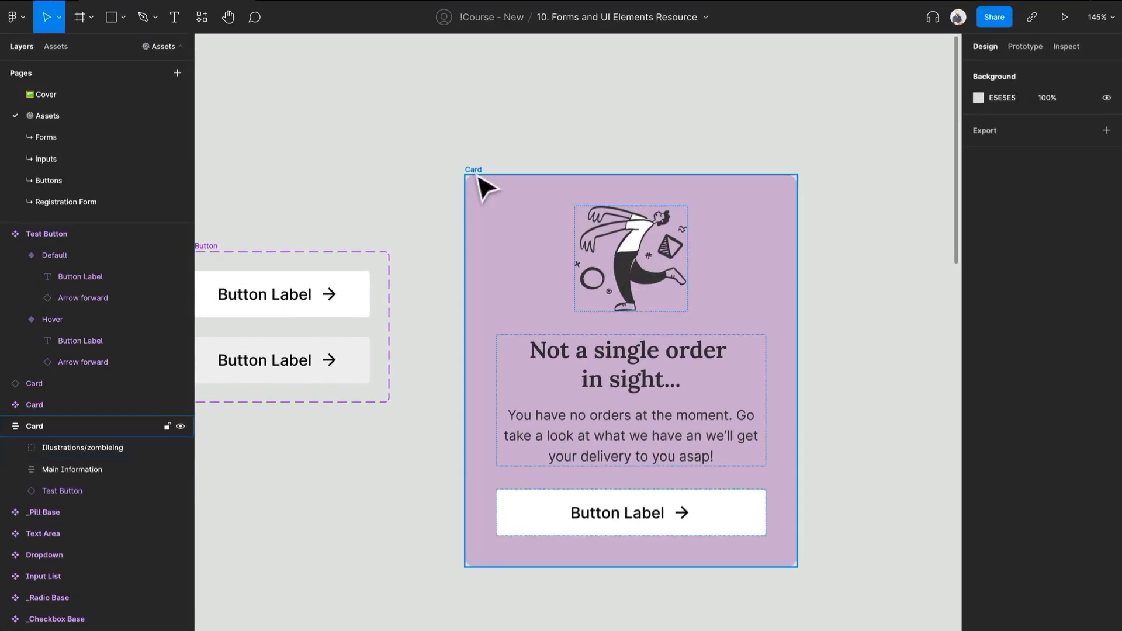
{"action": "left_click", "coordinate": [485, 182]}
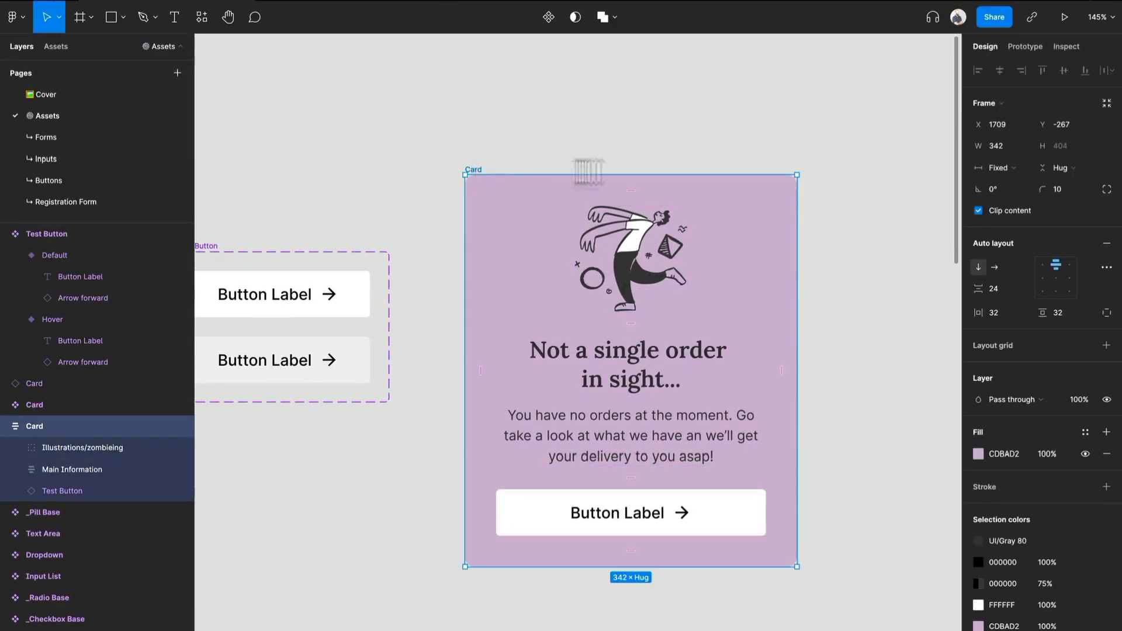
{"action": "left_click", "coordinate": [548, 17]}
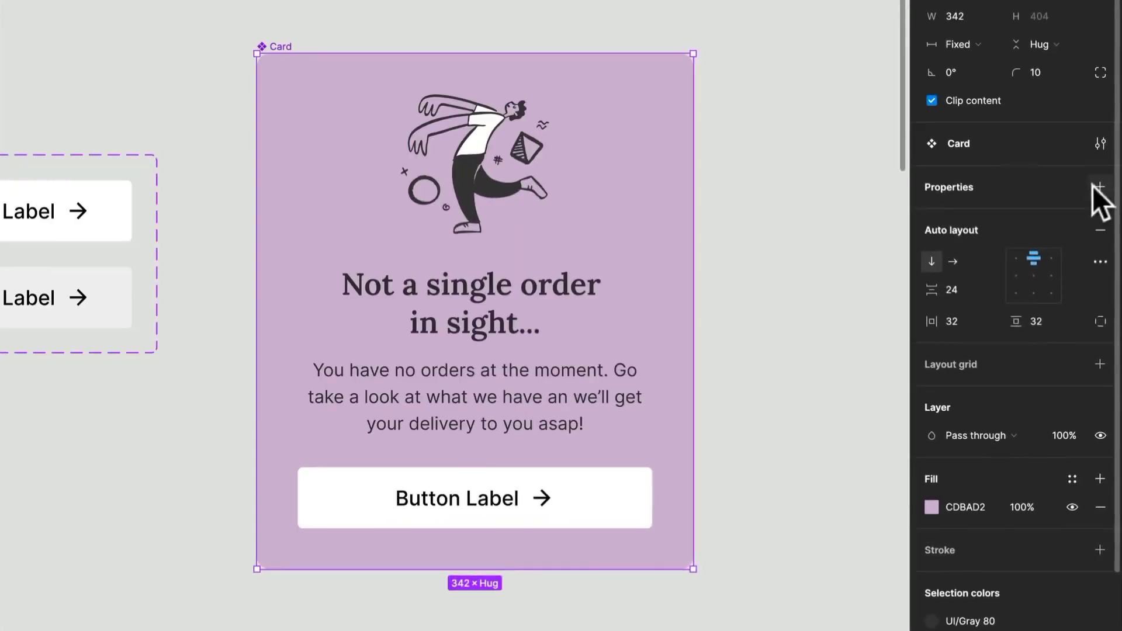
Add a Boolean property named Illustration with the value True to the purple Card component
{"action": "left_click", "coordinate": [1106, 275]}
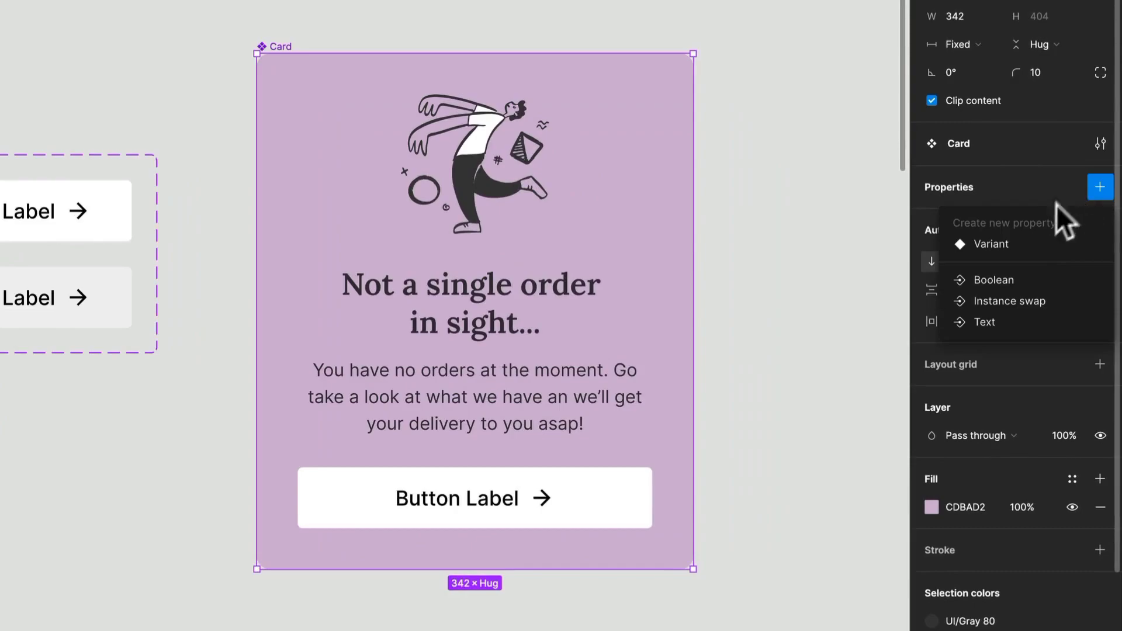
{"action": "left_click", "coordinate": [1018, 281]}
{"action": "type", "text": "Illustration"}
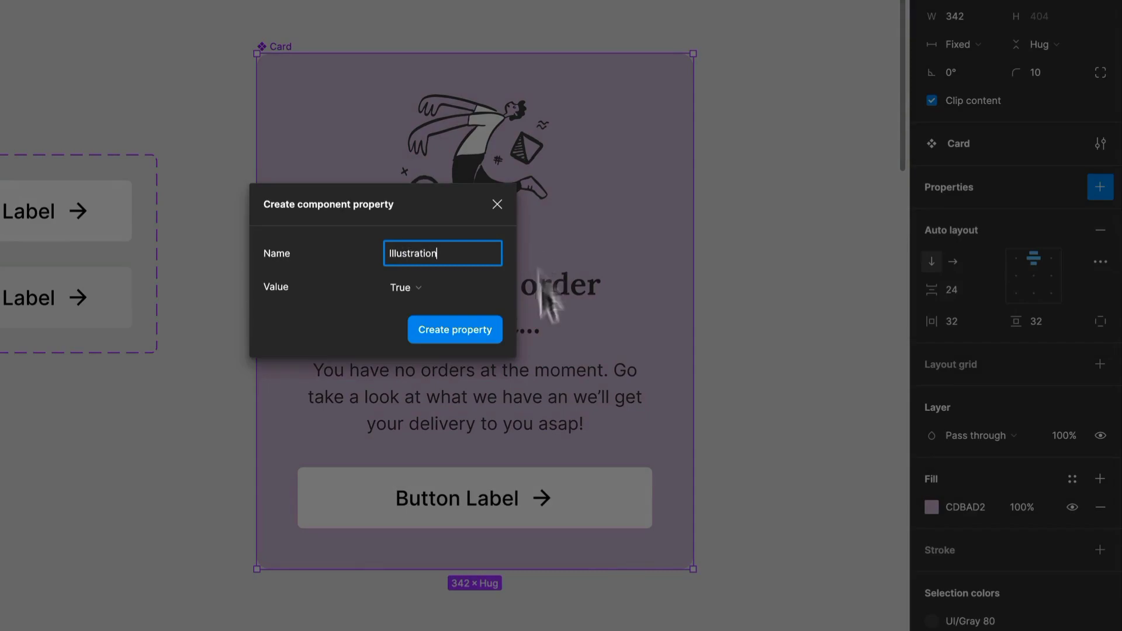
{"action": "left_click", "coordinate": [442, 326]}
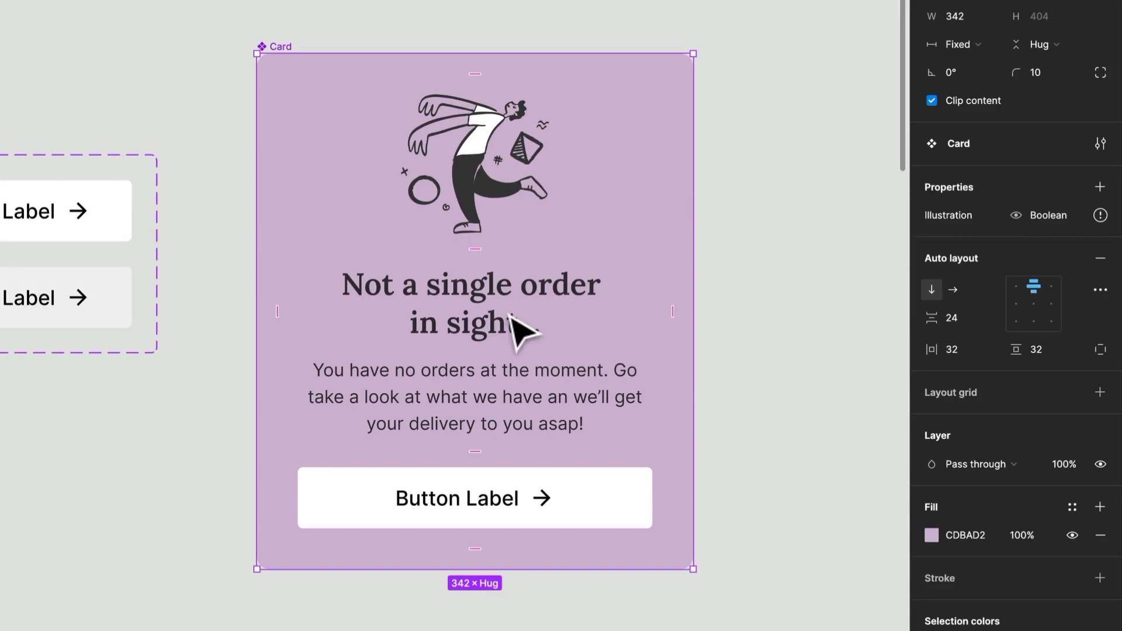
Add a Boolean property named Heading with the value True to the purple Card component
{"action": "left_click", "coordinate": [517, 330]}
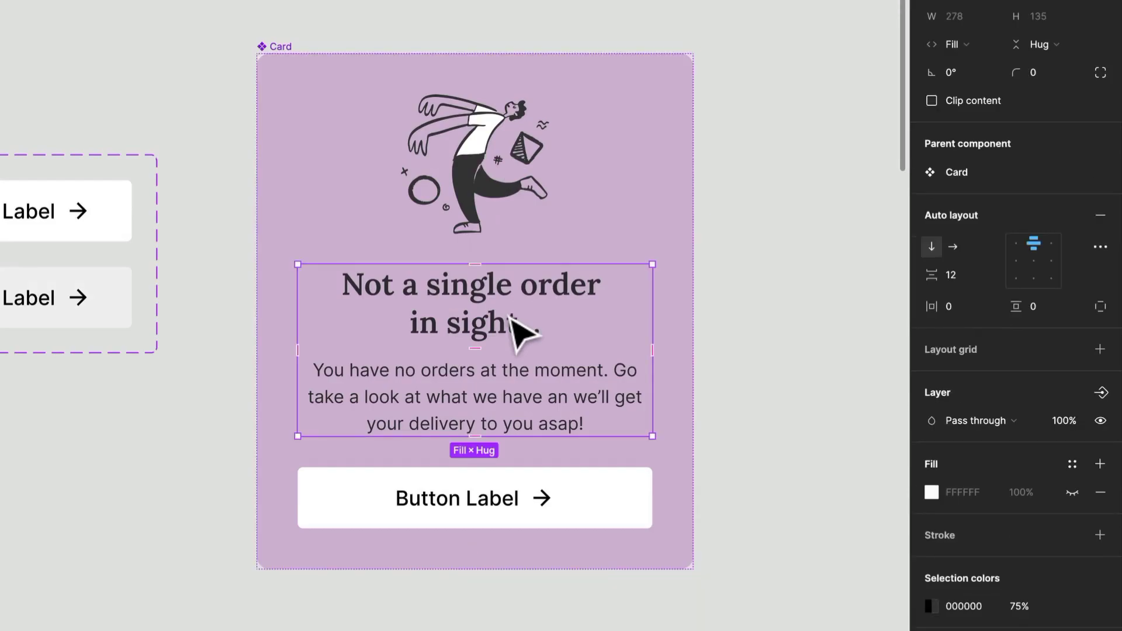
{"action": "left_click", "coordinate": [533, 296]}
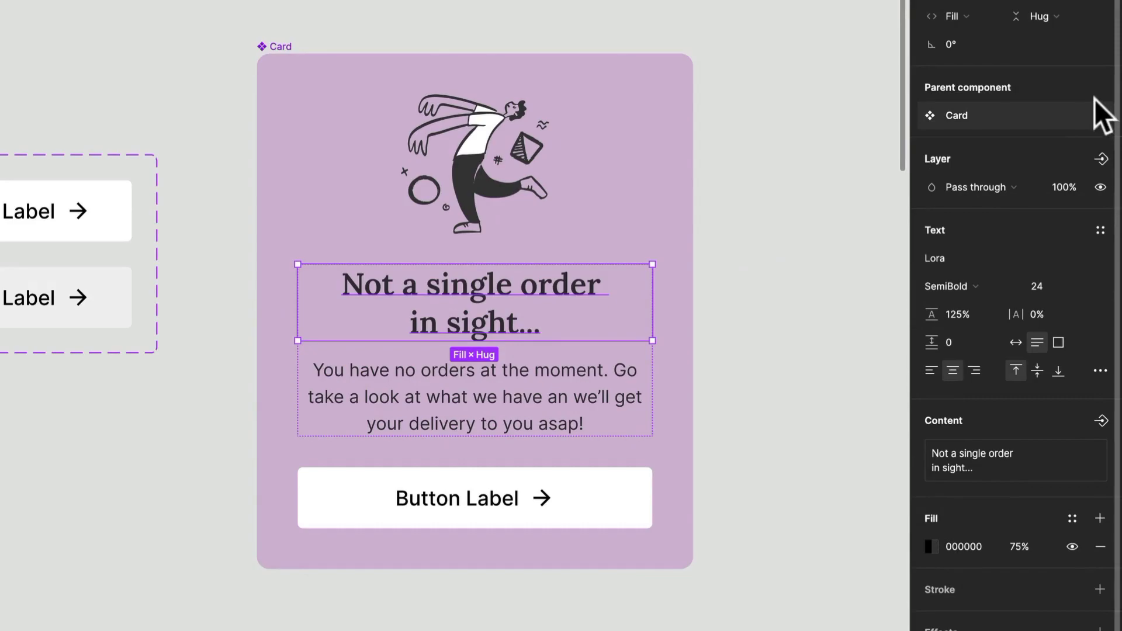
{"action": "left_click", "coordinate": [264, 45]}
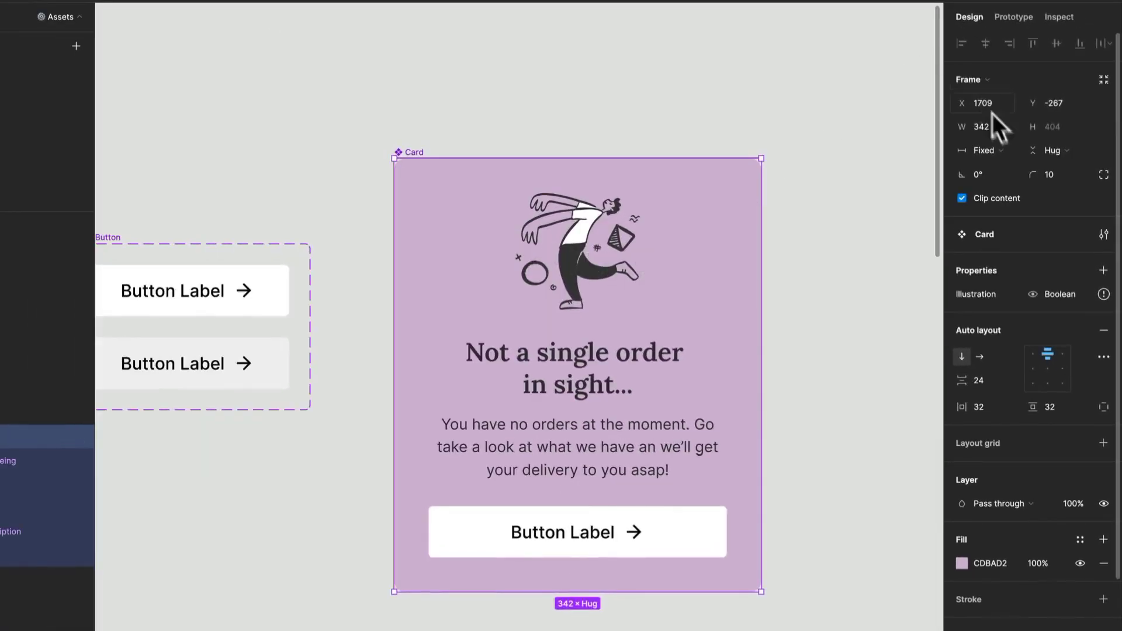
{"action": "left_click", "coordinate": [1101, 241]}
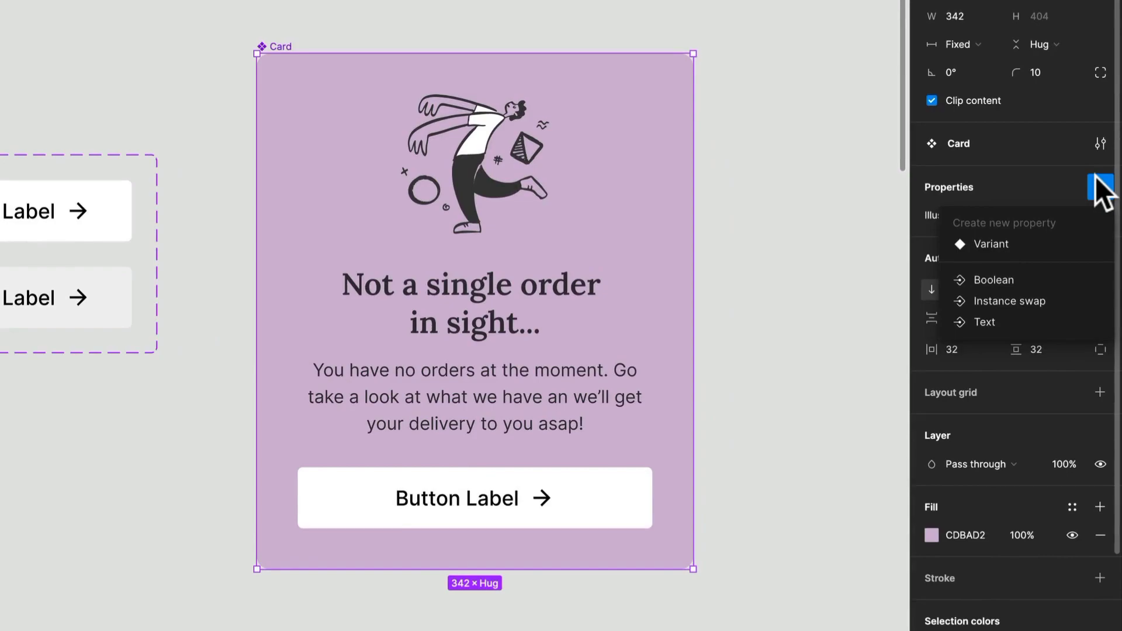
{"action": "left_click", "coordinate": [994, 283]}
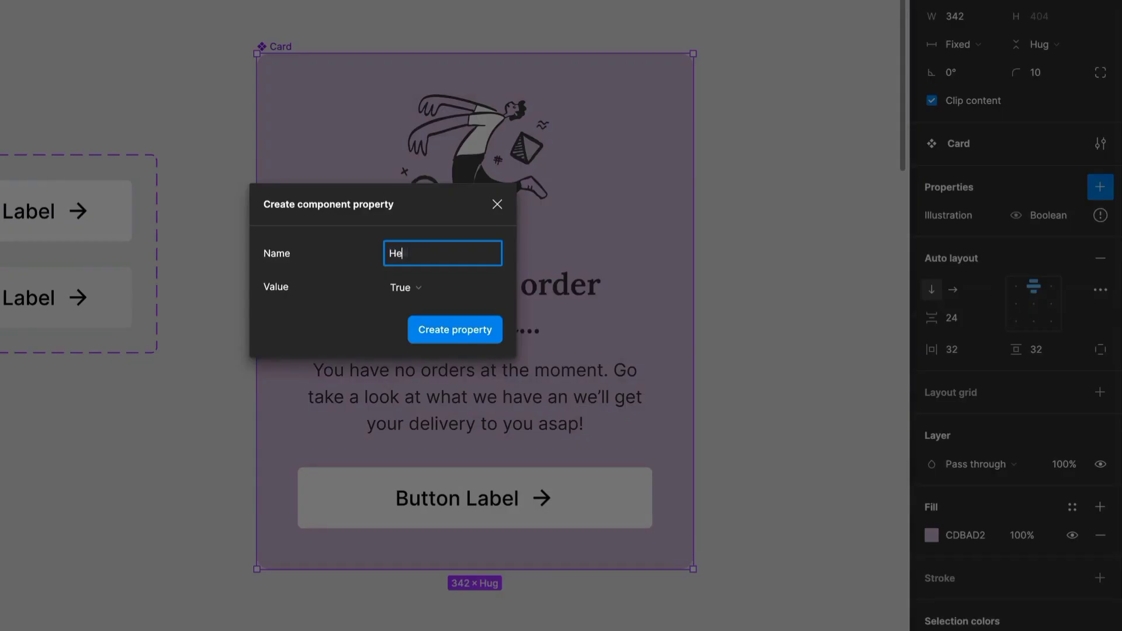
{"action": "key", "text": "Return"}
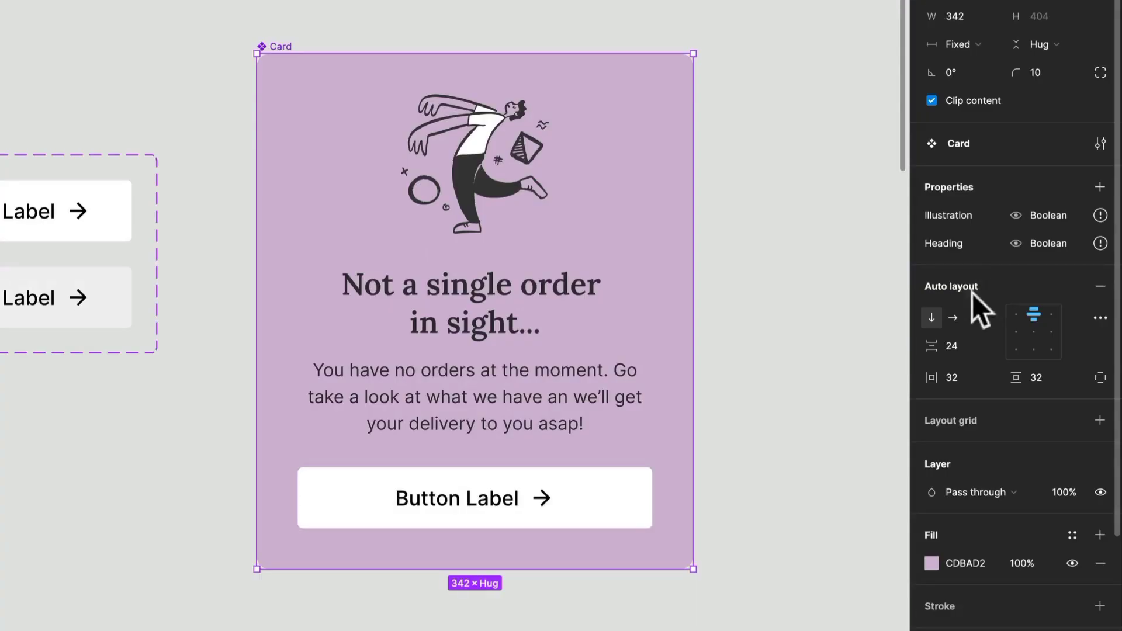
Add a Text property named Heading Content with the value Heading to the purple Card component
{"action": "left_click", "coordinate": [1109, 183]}
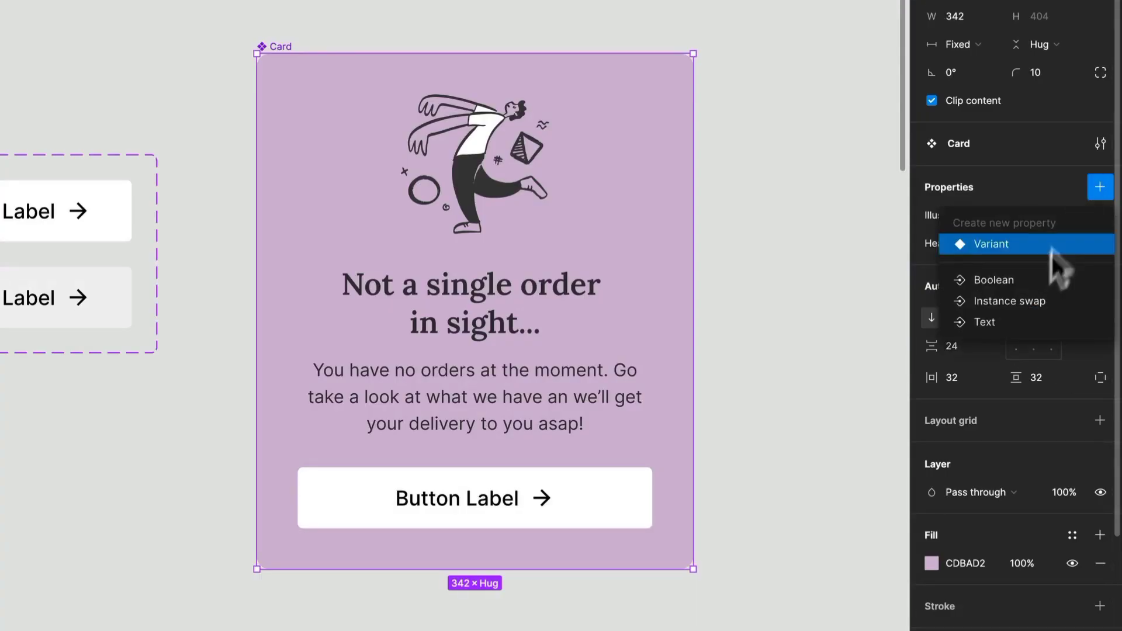
{"action": "left_click", "coordinate": [1025, 321]}
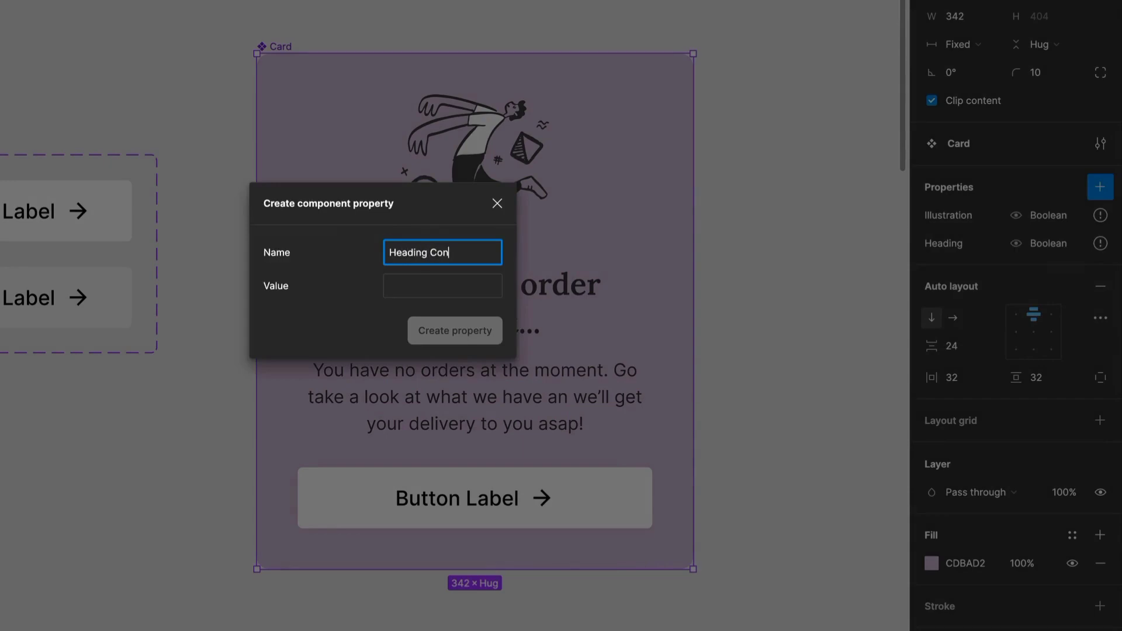
{"action": "left_click", "coordinate": [459, 288]}
{"action": "type", "text": "Heading"}
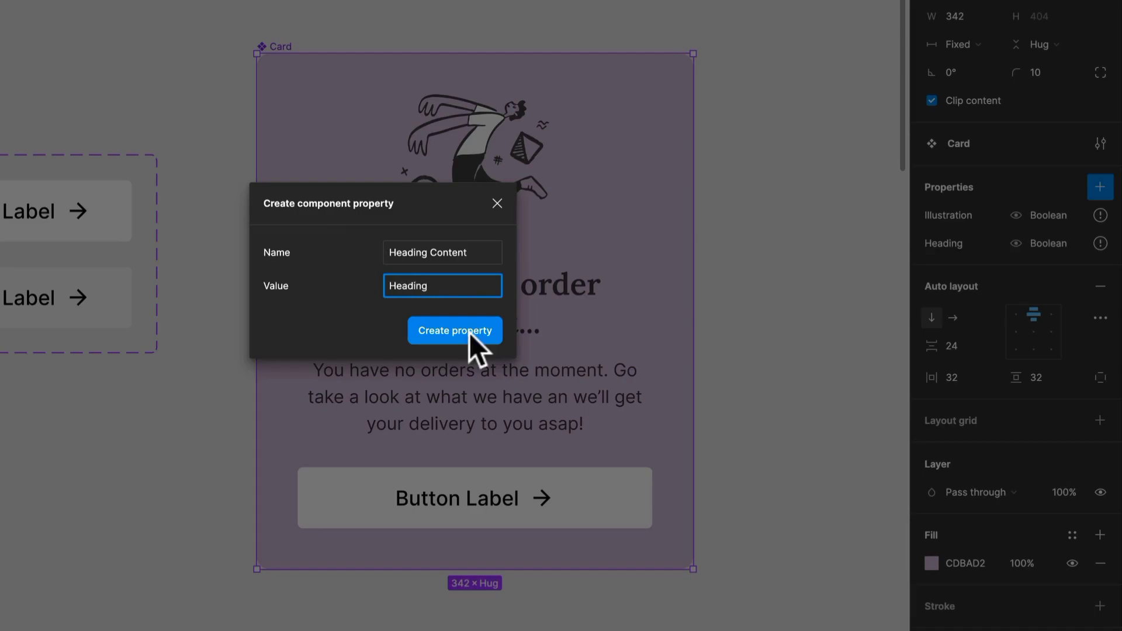
{"action": "left_click", "coordinate": [470, 332]}
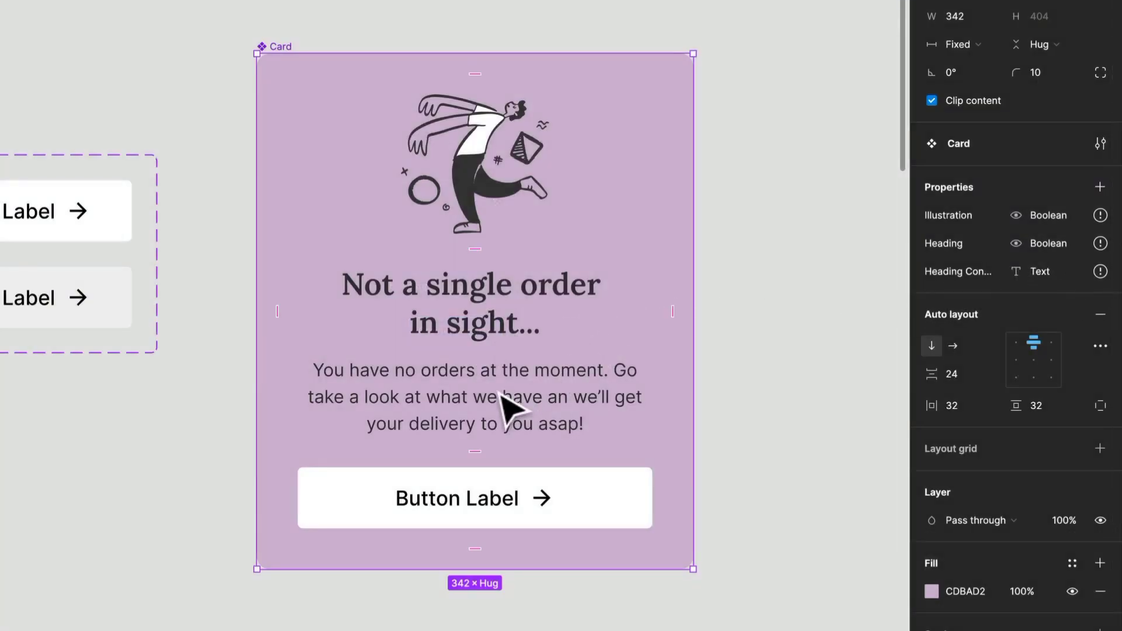
Add a Boolean property named Body with the value True to the purple Card component
{"action": "left_click", "coordinate": [1101, 187]}
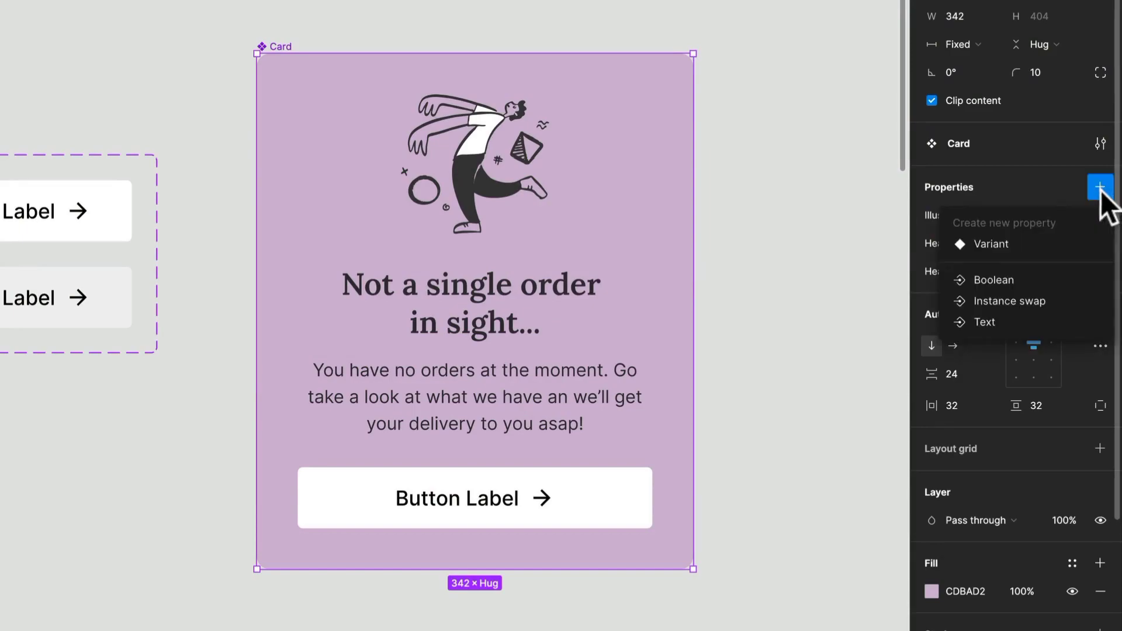
{"action": "left_click", "coordinate": [1011, 285]}
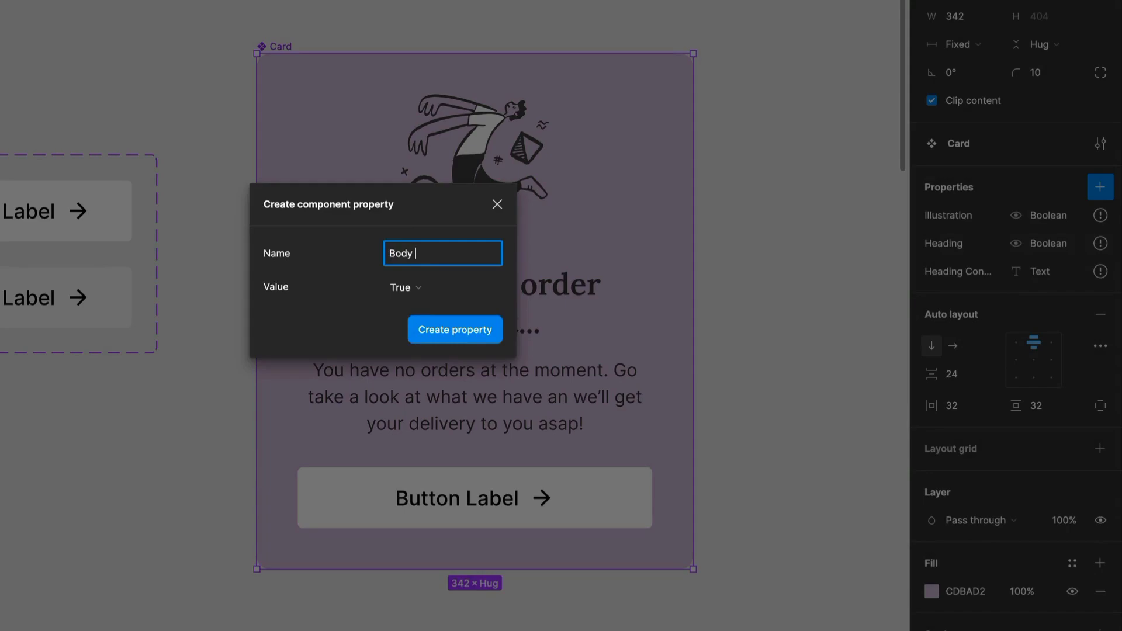
{"action": "type", "text": "Body"}
{"action": "key", "text": "Return"}
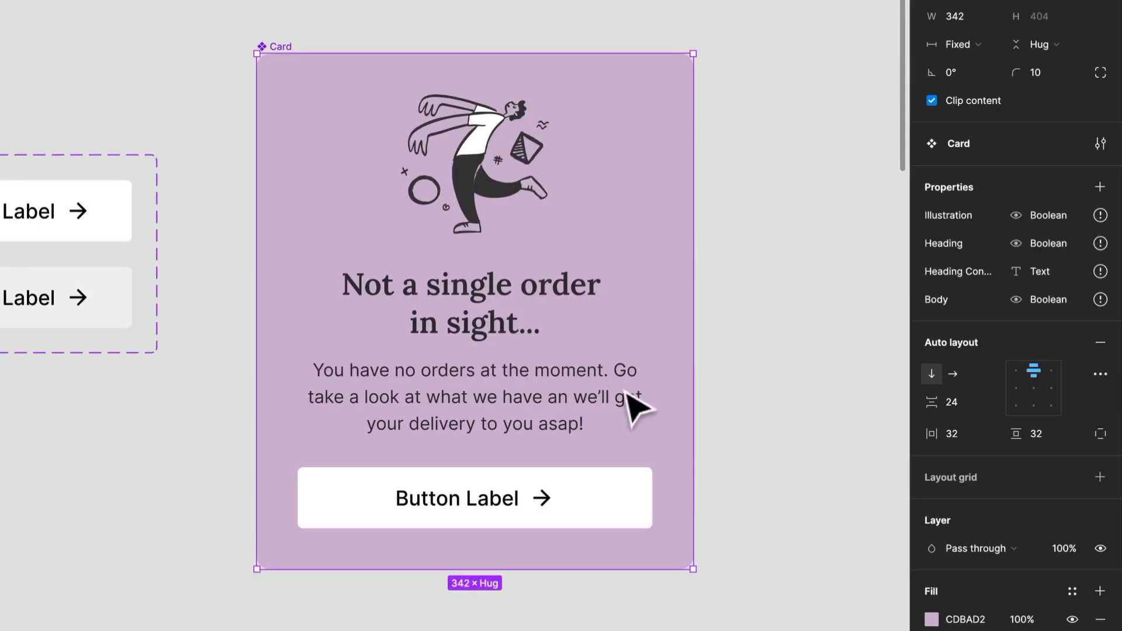
Add a Text property named Body Content with the value Body content to the purple Card component
{"action": "left_click", "coordinate": [1099, 187]}
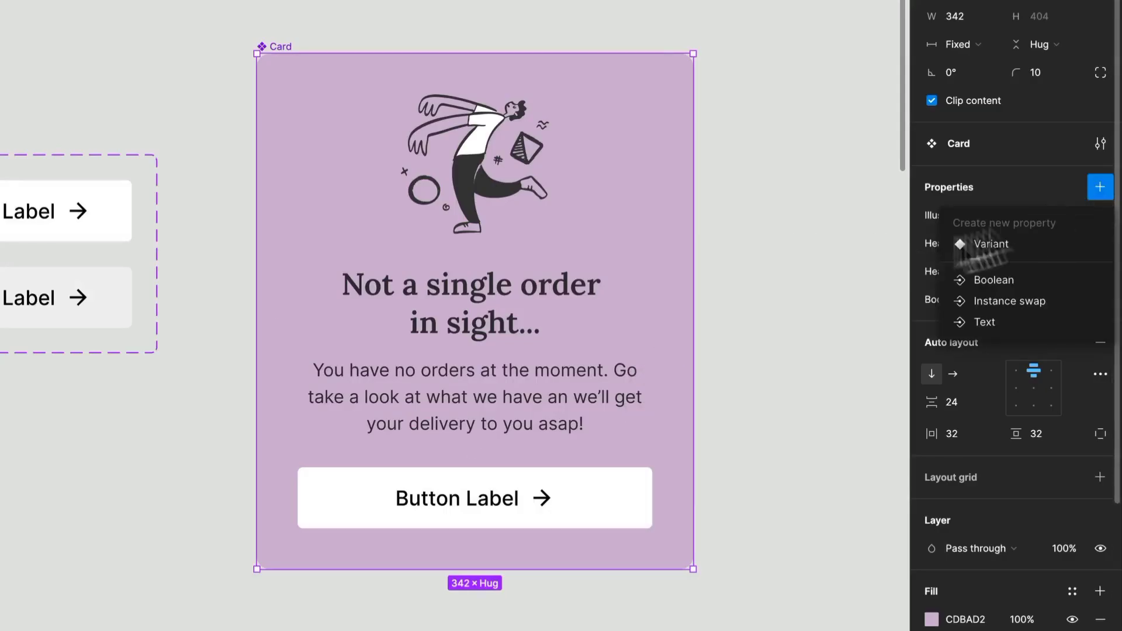
{"action": "left_click", "coordinate": [980, 319]}
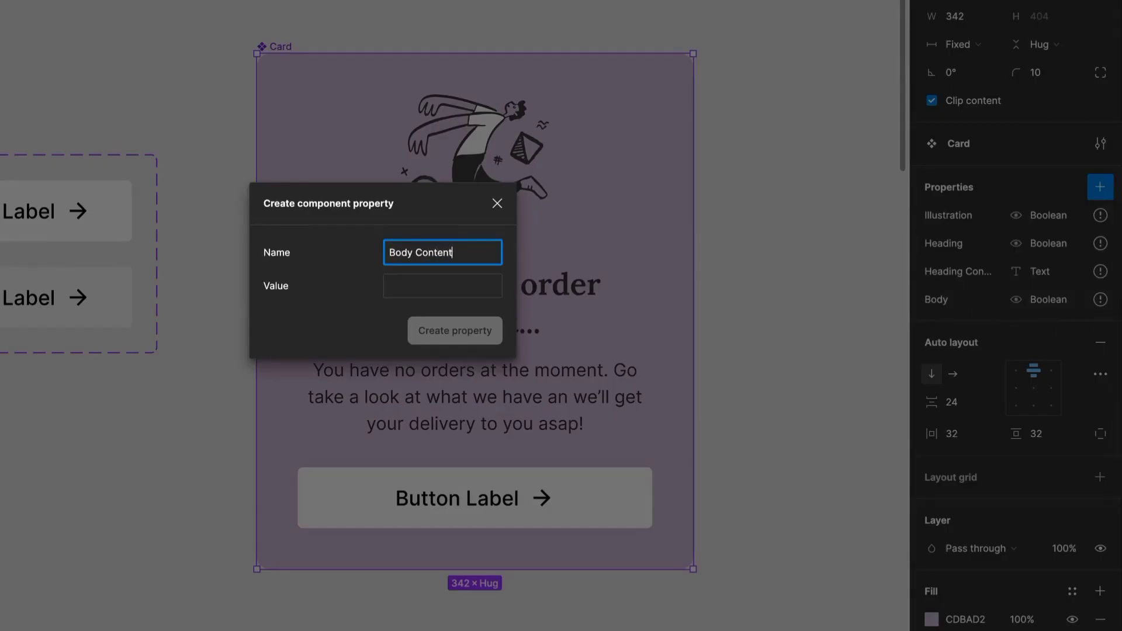
{"action": "left_click", "coordinate": [439, 291]}
{"action": "type", "text": "Body content"}
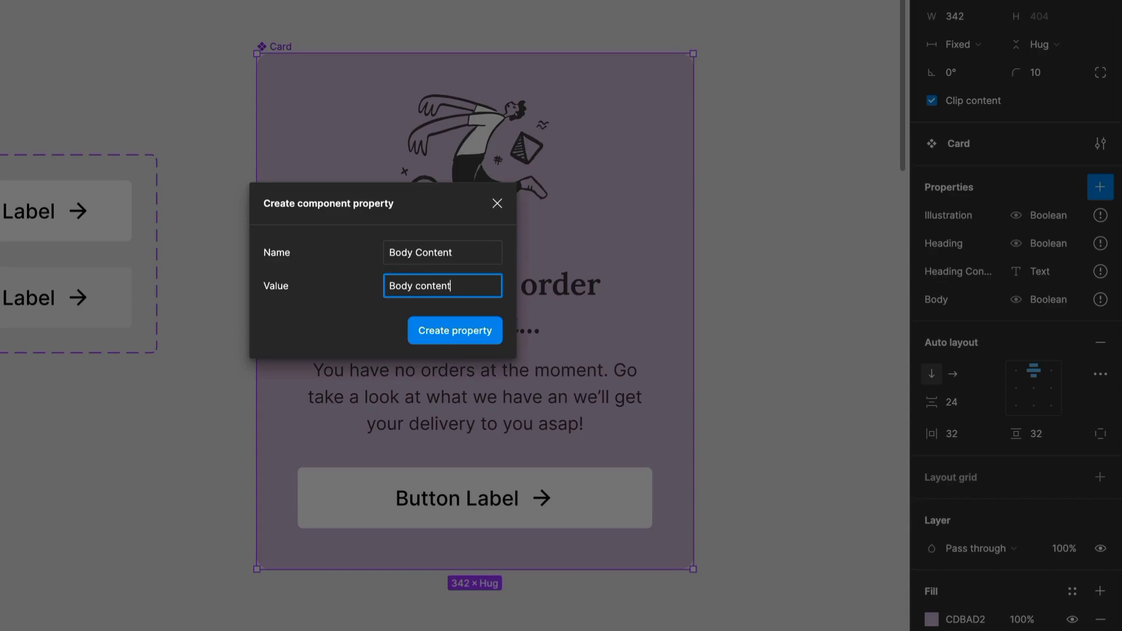
{"action": "key", "text": "shift+Return"}
{"action": "key", "text": "BackSpace"}
{"action": "left_click", "coordinate": [439, 321]}
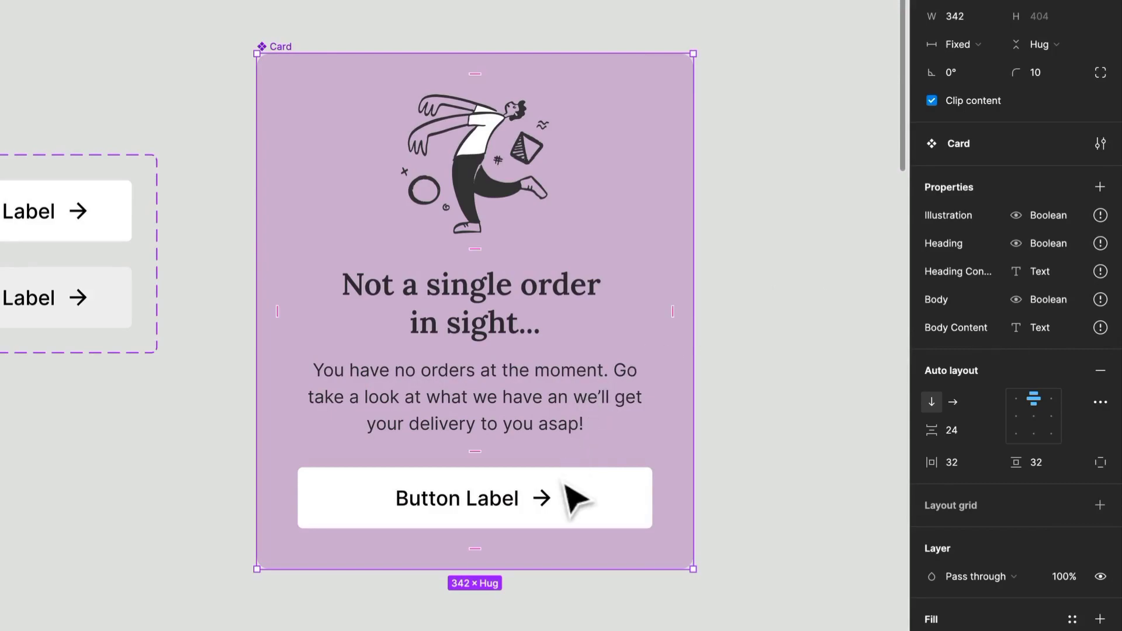
Add a Boolean property named Button with the value True to the purple Card component
{"action": "left_click", "coordinate": [1100, 187]}
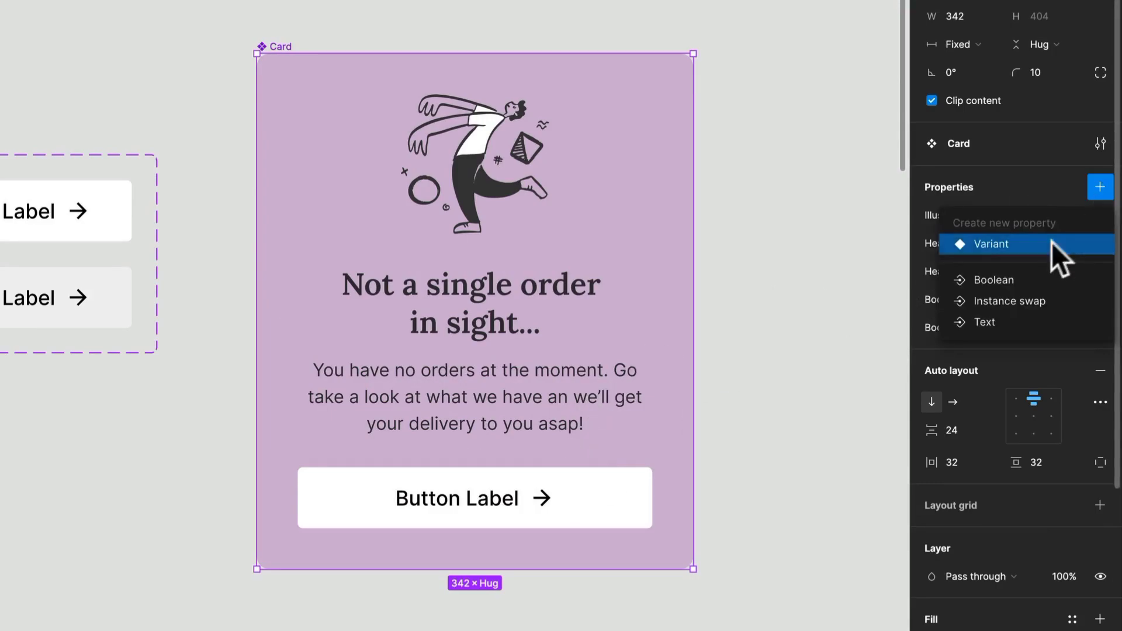
{"action": "left_click", "coordinate": [1041, 279]}
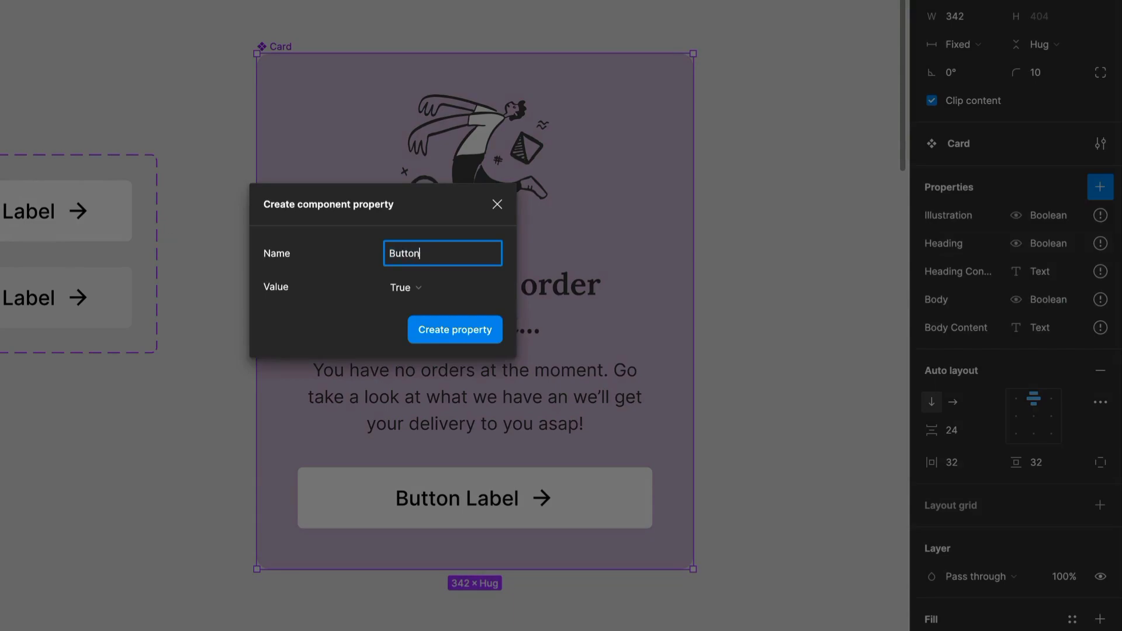
{"action": "key", "text": "Return"}
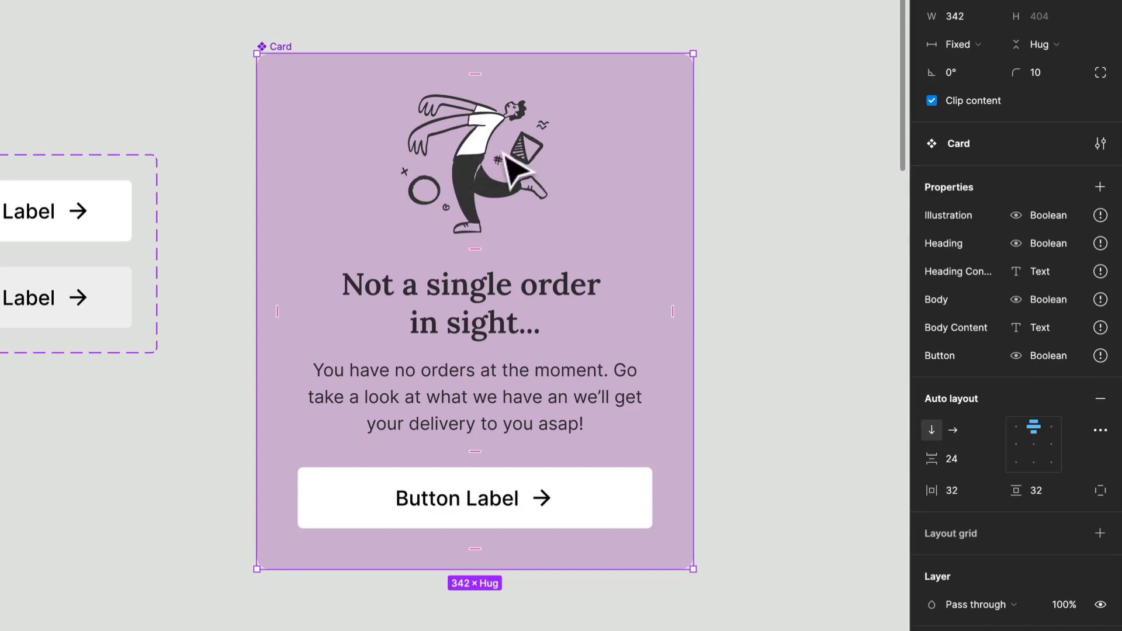
Link the visibility of the Illustrations/zombieing group in the purple Card to the Illustration property
{"action": "double_click", "coordinate": [472, 182]}
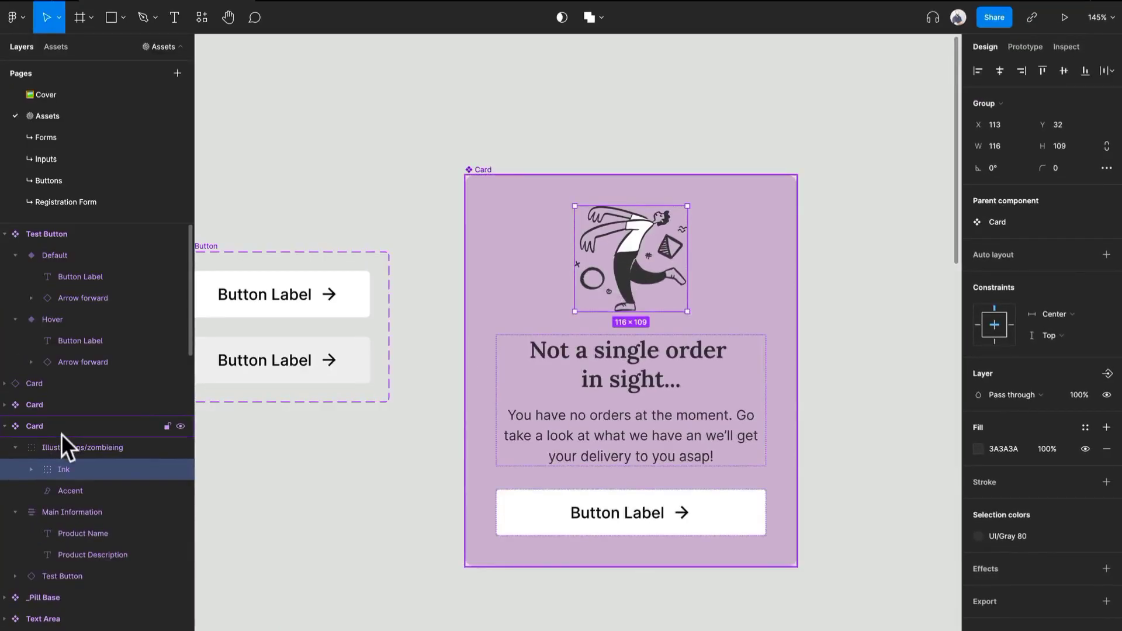
{"action": "left_click", "coordinate": [64, 439]}
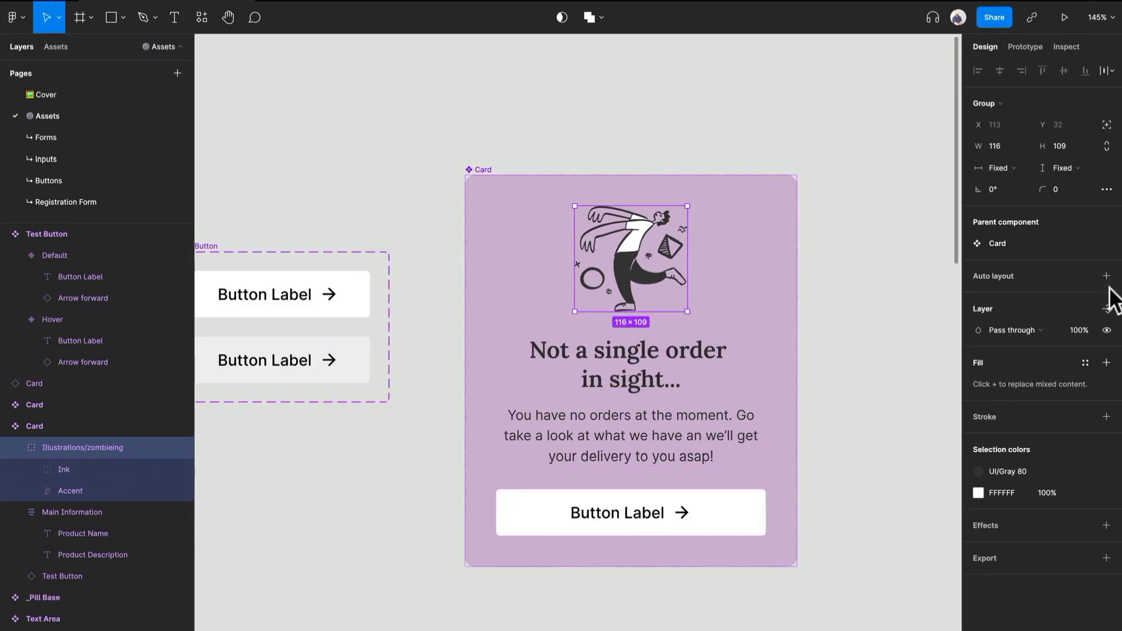
{"action": "left_click", "coordinate": [1107, 308]}
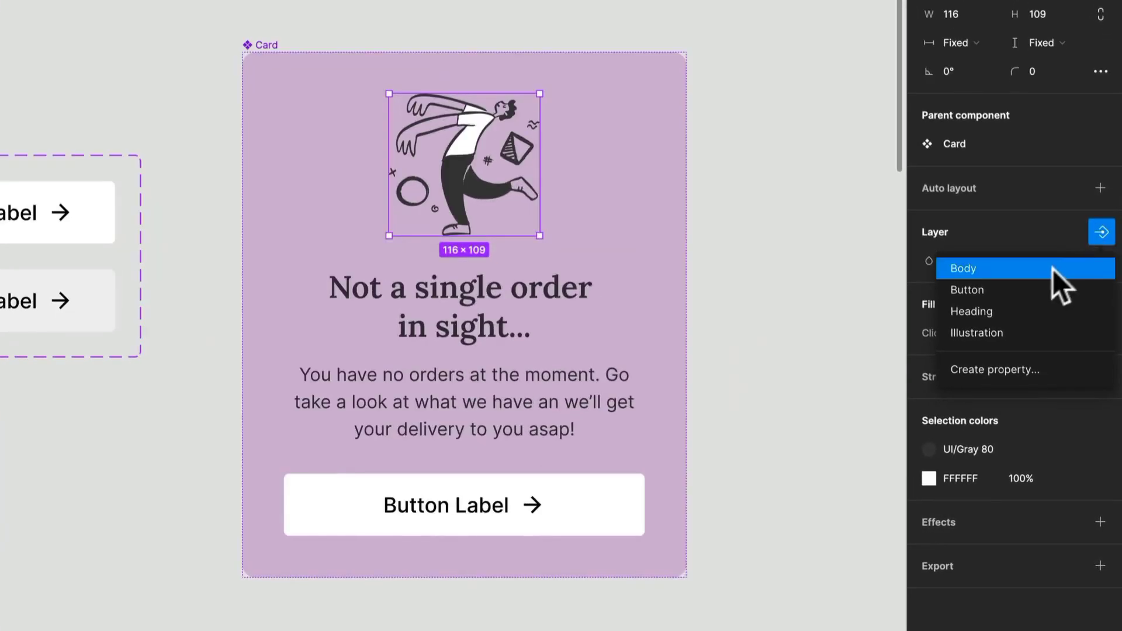
{"action": "left_click", "coordinate": [1027, 331]}
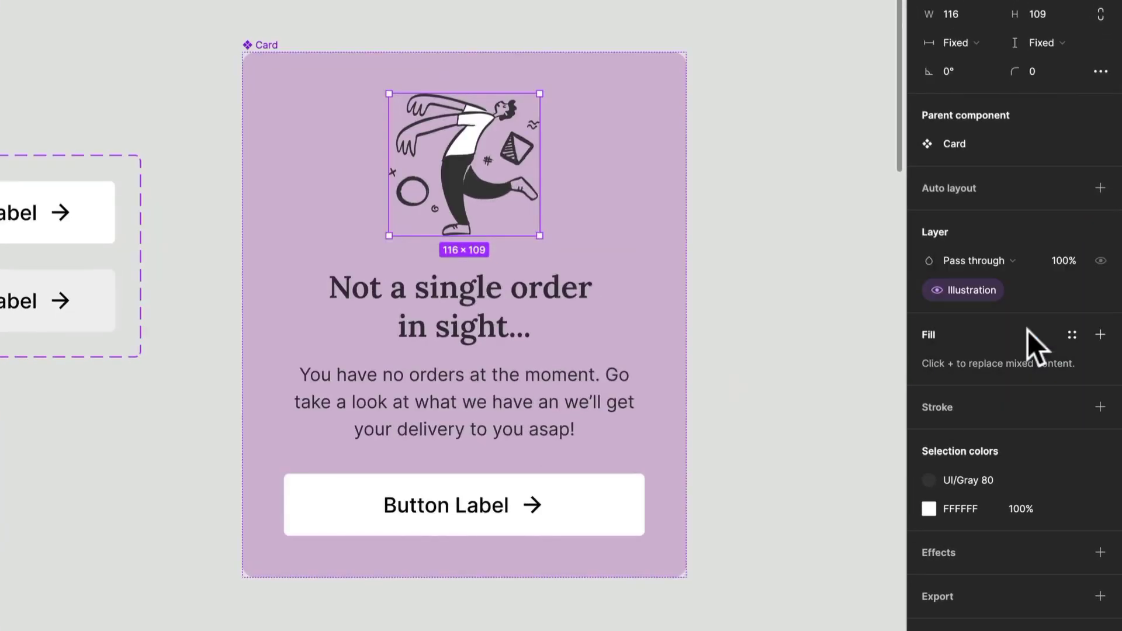
Link the purple Card's heading text layer to the Heading property for visibility and to Heading Content for its text
{"action": "double_click", "coordinate": [537, 295]}
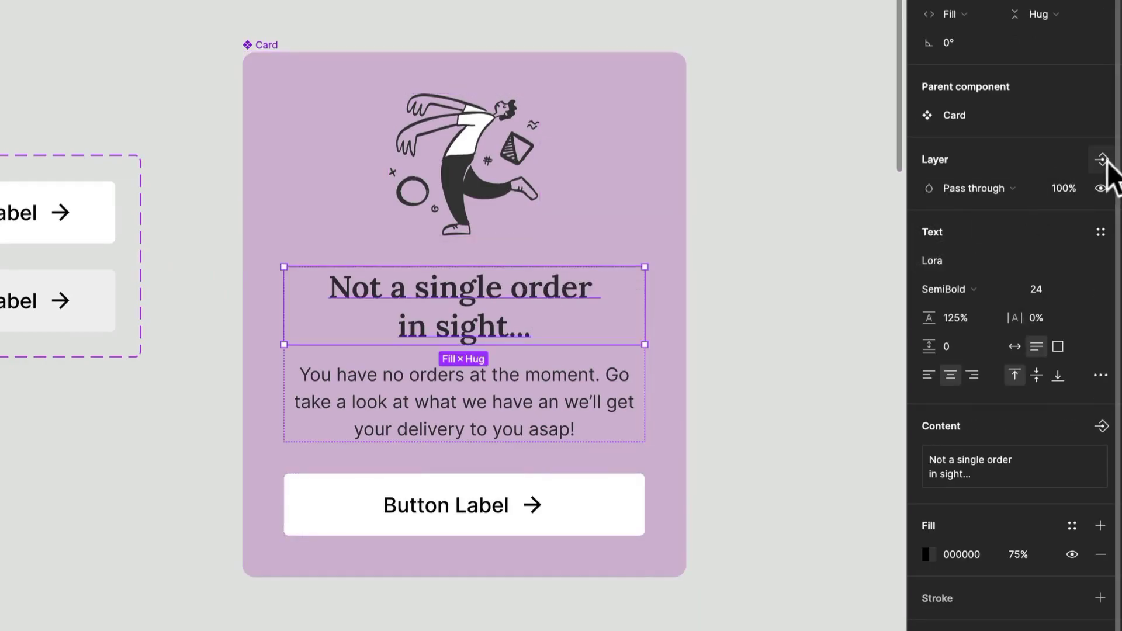
{"action": "left_click", "coordinate": [1101, 159]}
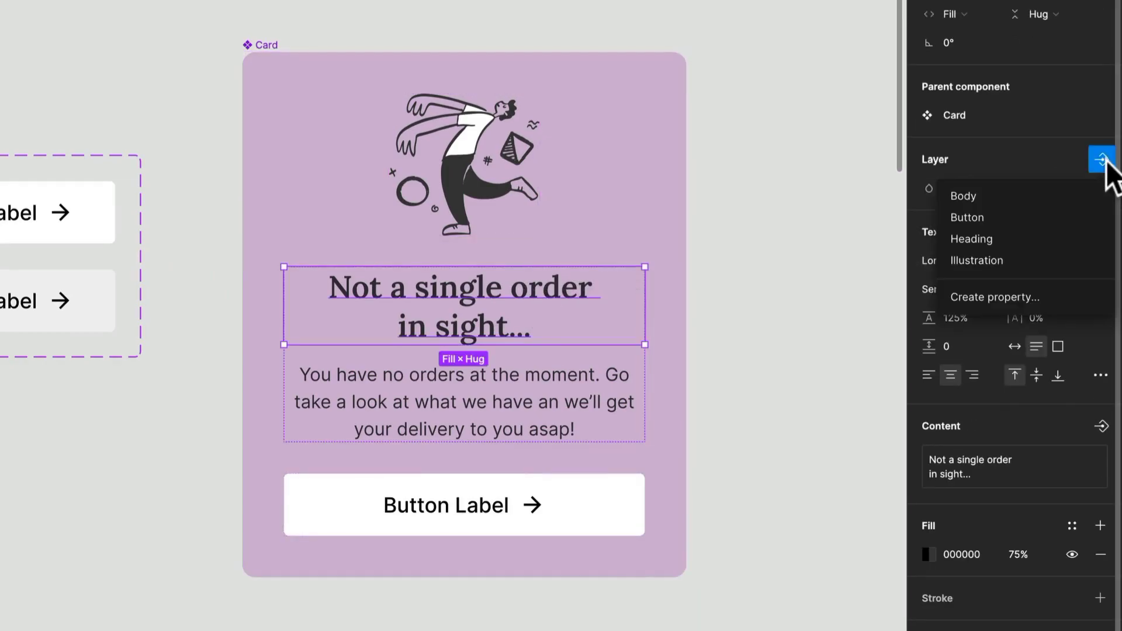
{"action": "left_click", "coordinate": [1000, 233]}
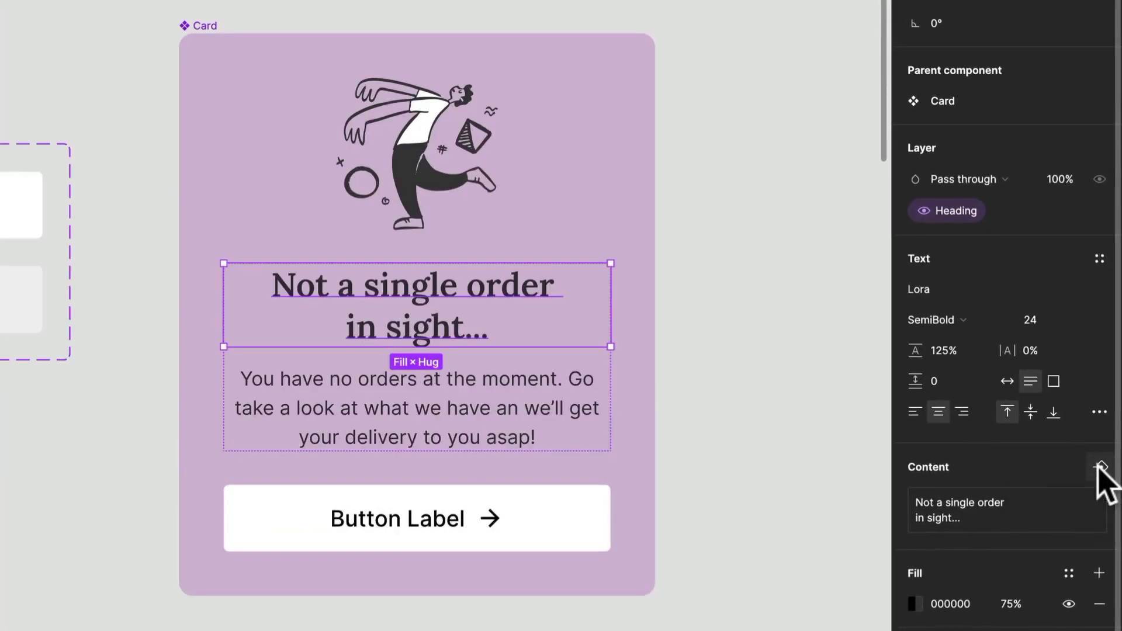
{"action": "left_click", "coordinate": [1100, 468]}
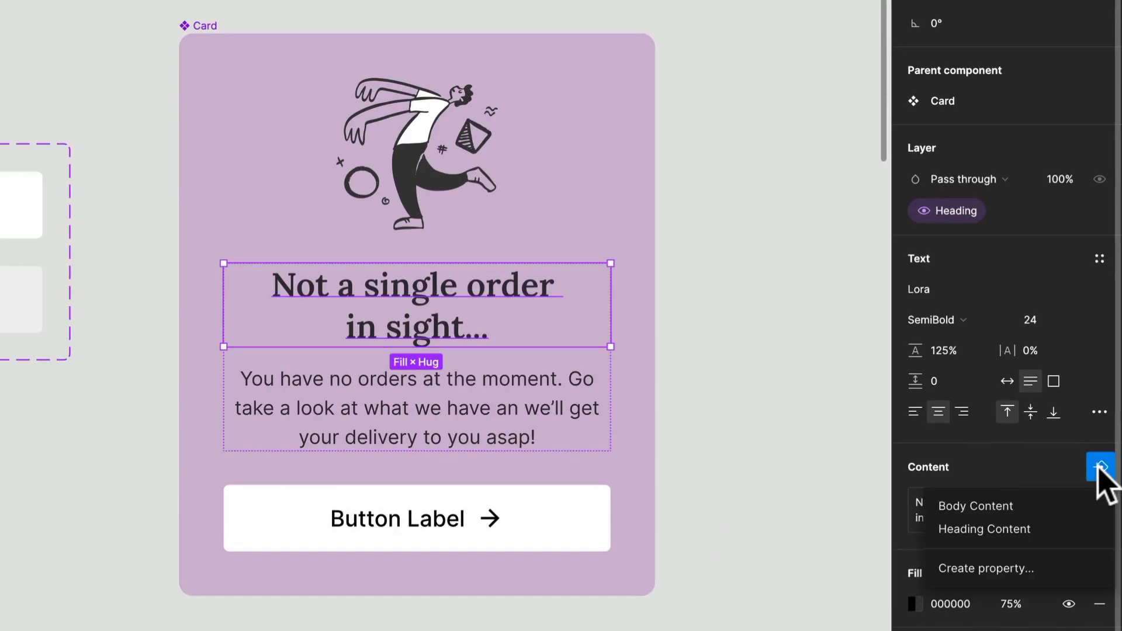
{"action": "left_click", "coordinate": [1023, 529]}
Link the purple Card's body text layer to the Body property for visibility and to Body Content for its text
{"action": "left_click", "coordinate": [473, 383]}
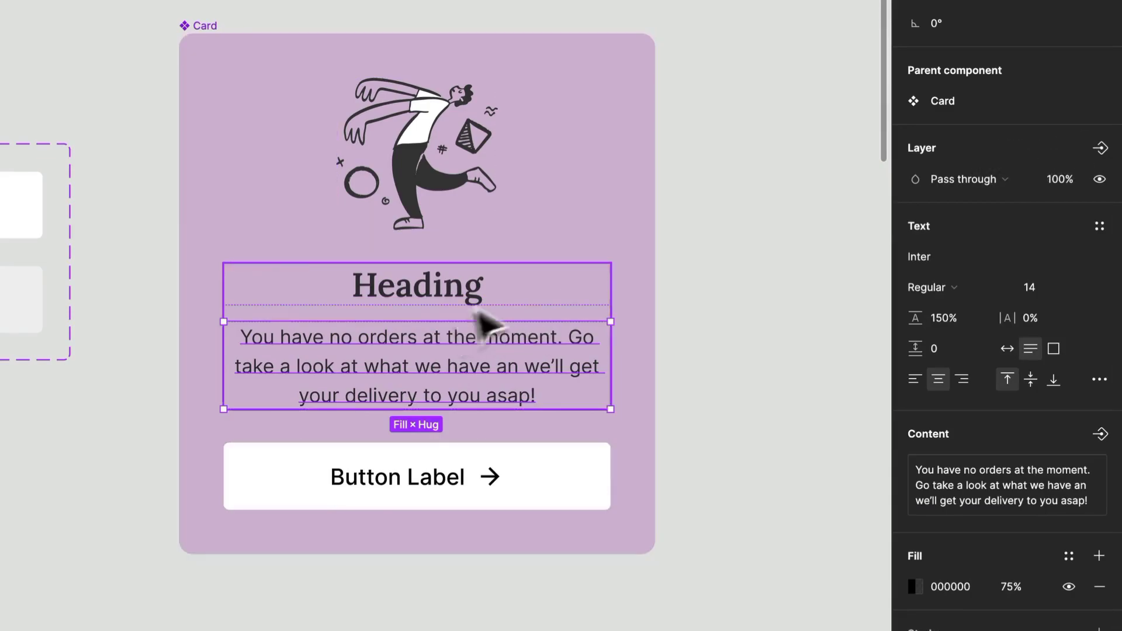
{"action": "left_click", "coordinate": [1100, 148]}
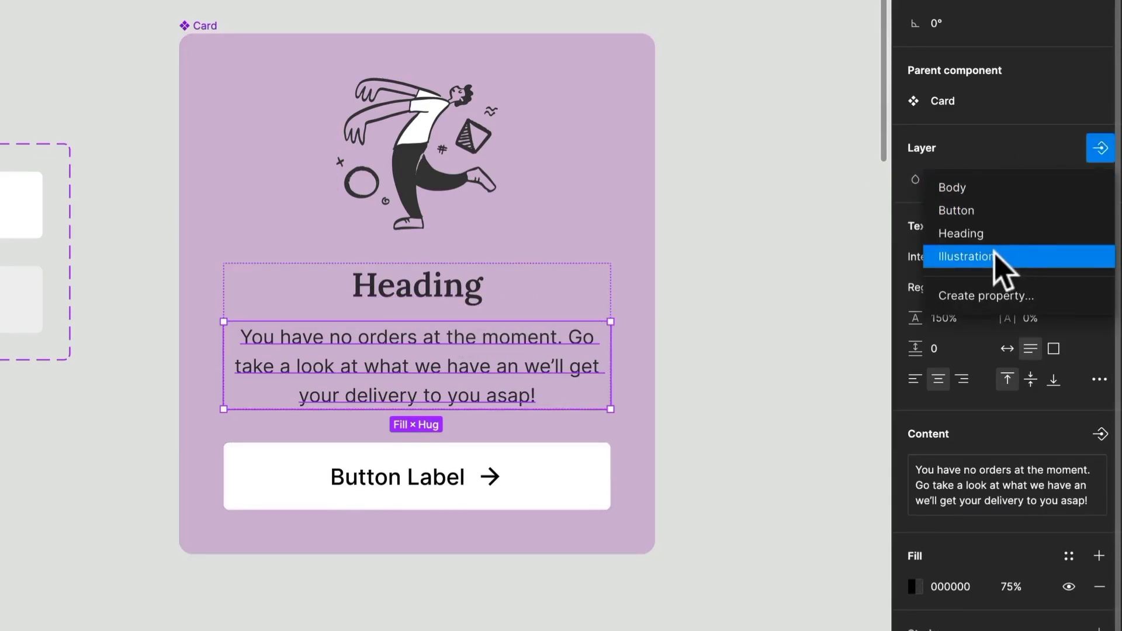
{"action": "left_click", "coordinate": [977, 187]}
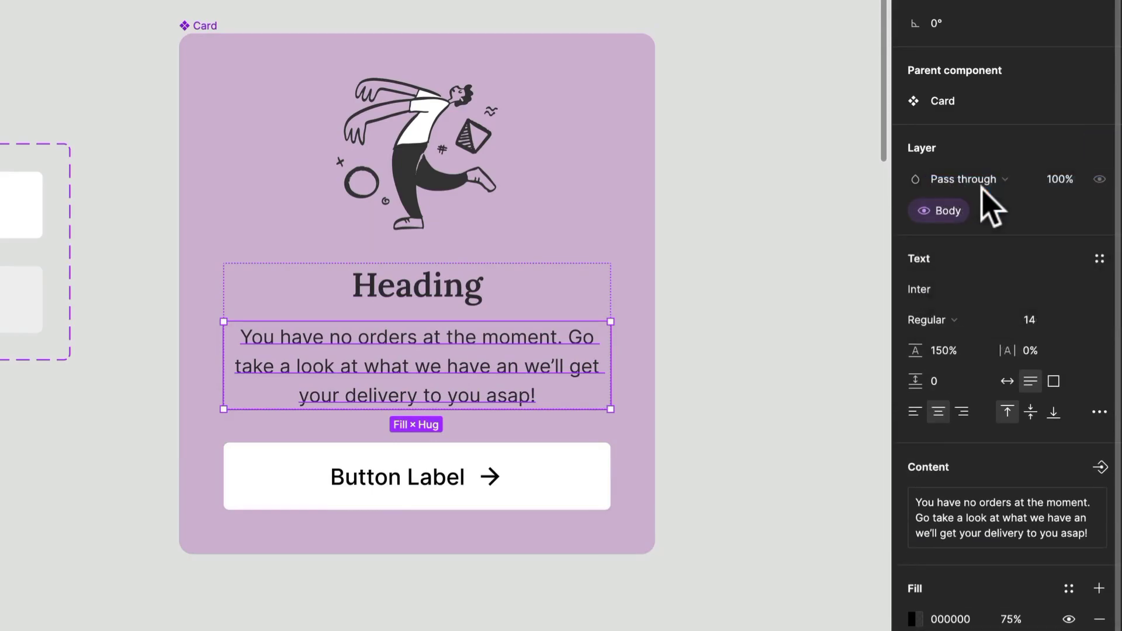
{"action": "left_click", "coordinate": [1101, 468]}
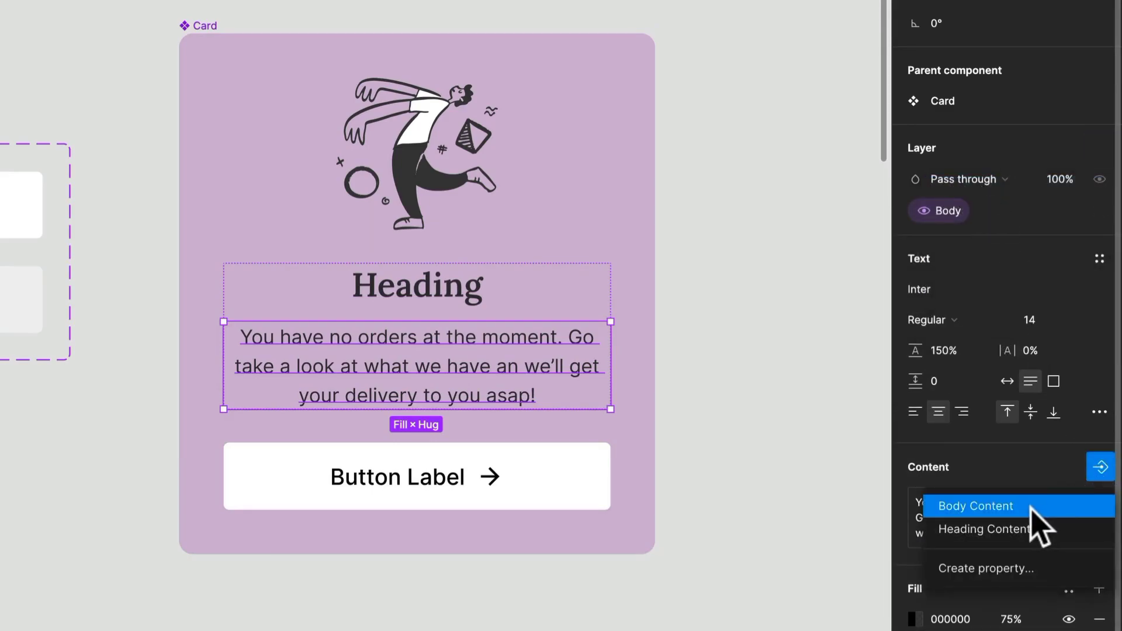
{"action": "left_click", "coordinate": [1005, 507]}
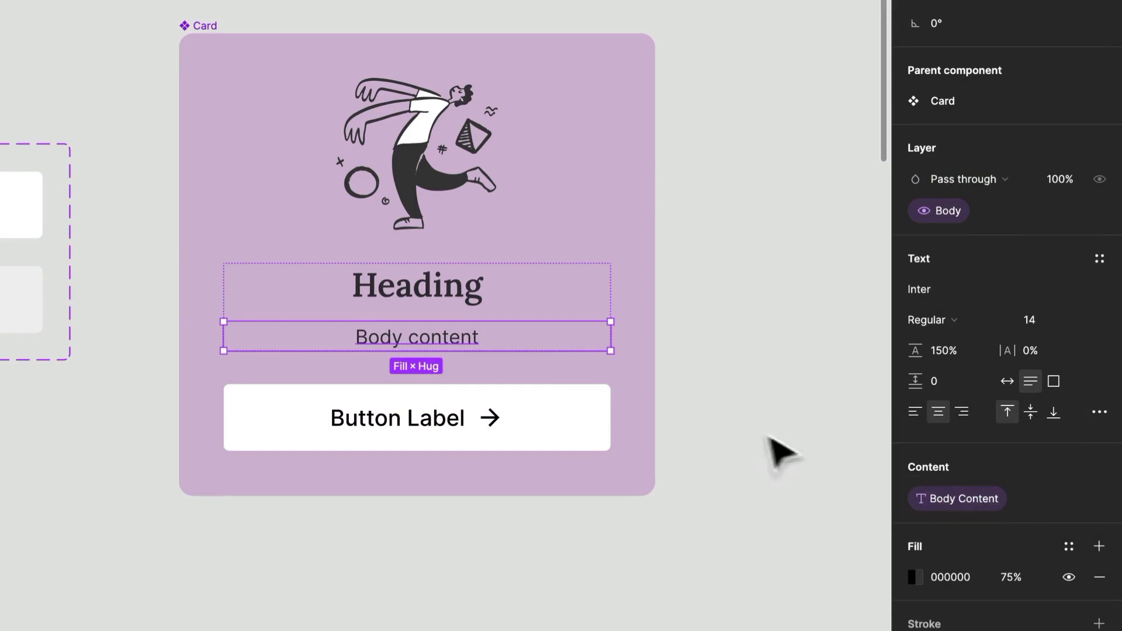
Link the visibility of the Test Button instance in the purple Card to the Button property
{"action": "left_click", "coordinate": [581, 441]}
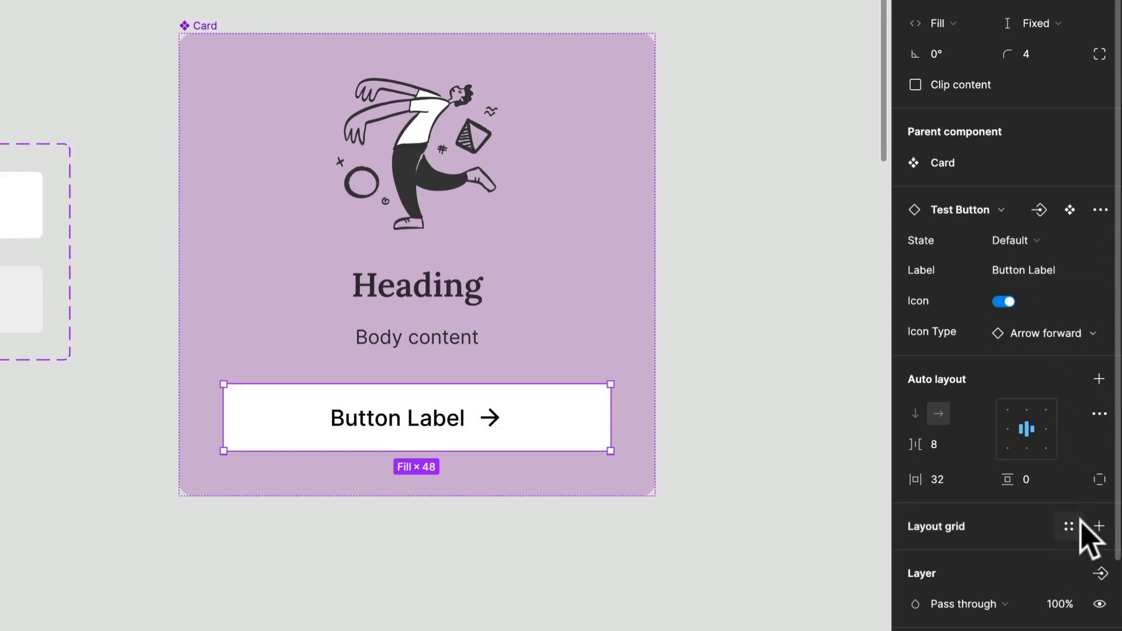
{"action": "left_click", "coordinate": [1100, 573]}
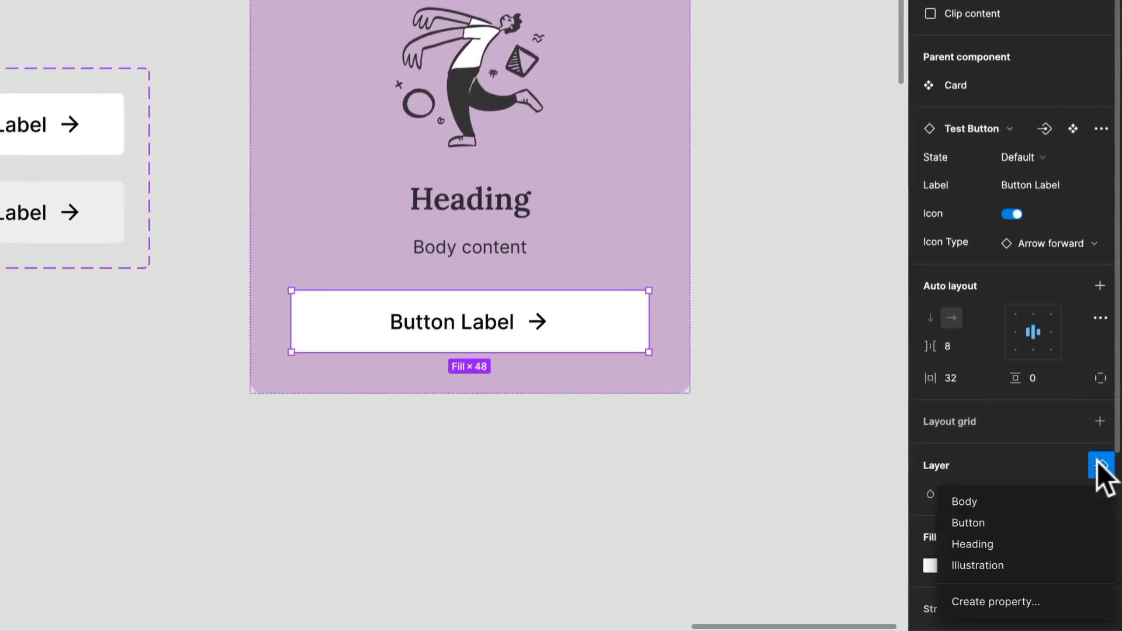
{"action": "left_click", "coordinate": [999, 526]}
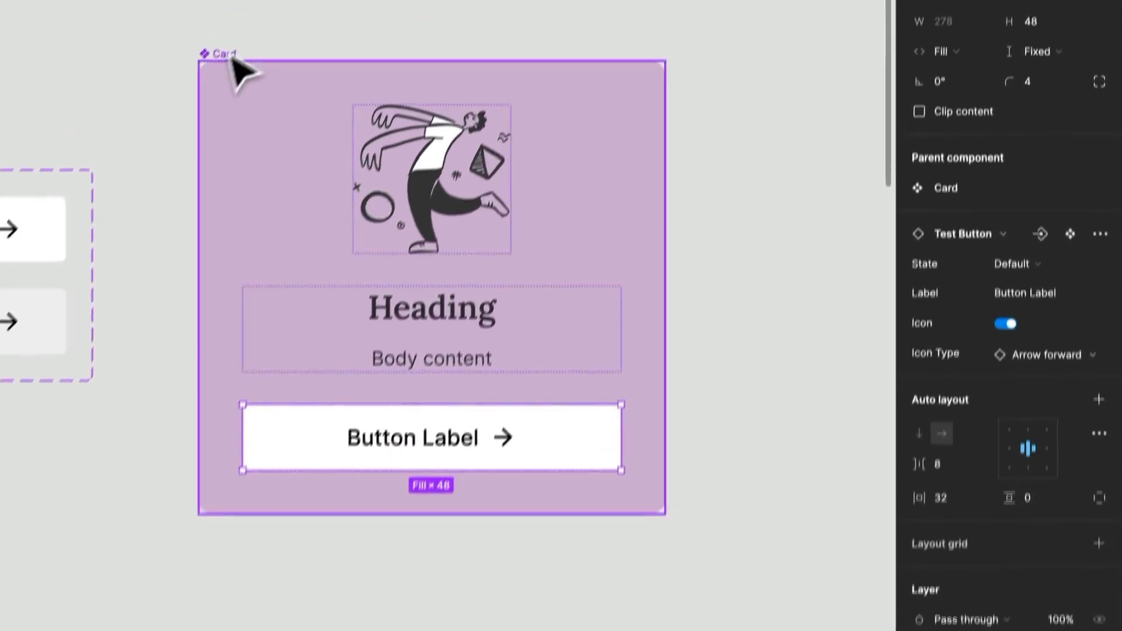
Create an instance of the purple Card component and place it to the right of the main component
{"action": "left_click", "coordinate": [233, 49]}
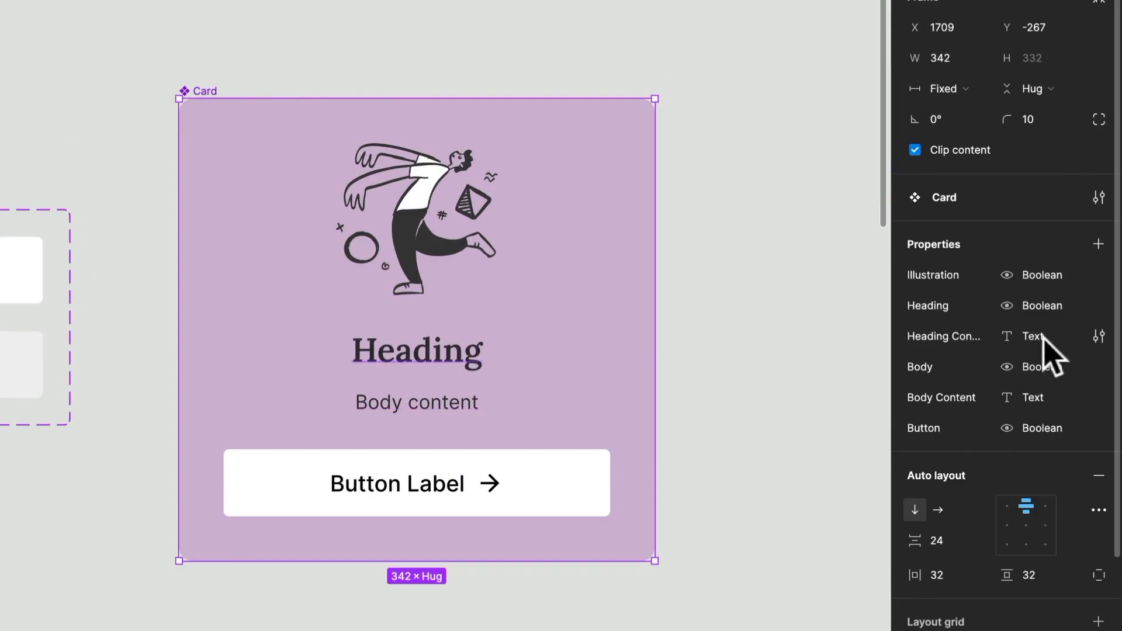
{"action": "scroll", "coordinate": [371, 180], "scroll_direction": "down", "scroll_amount": 5}
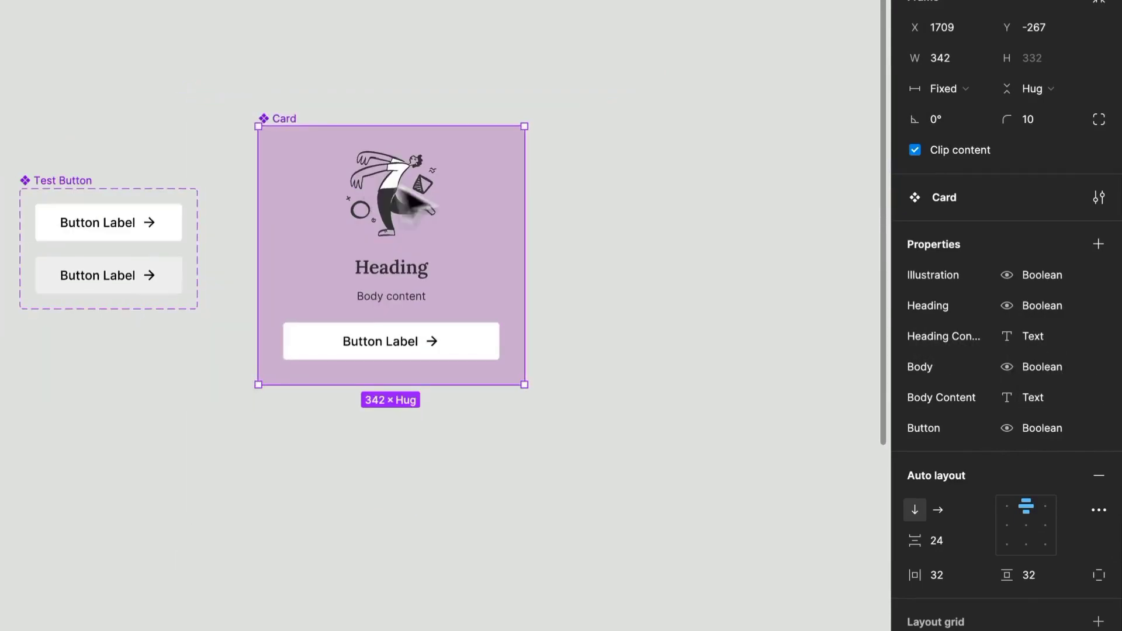
{"action": "left_click_drag", "start_coordinate": [526, 245], "coordinate": [519, 314]}
{"action": "left_click_drag", "start_coordinate": [363, 250], "coordinate": [672, 590]}
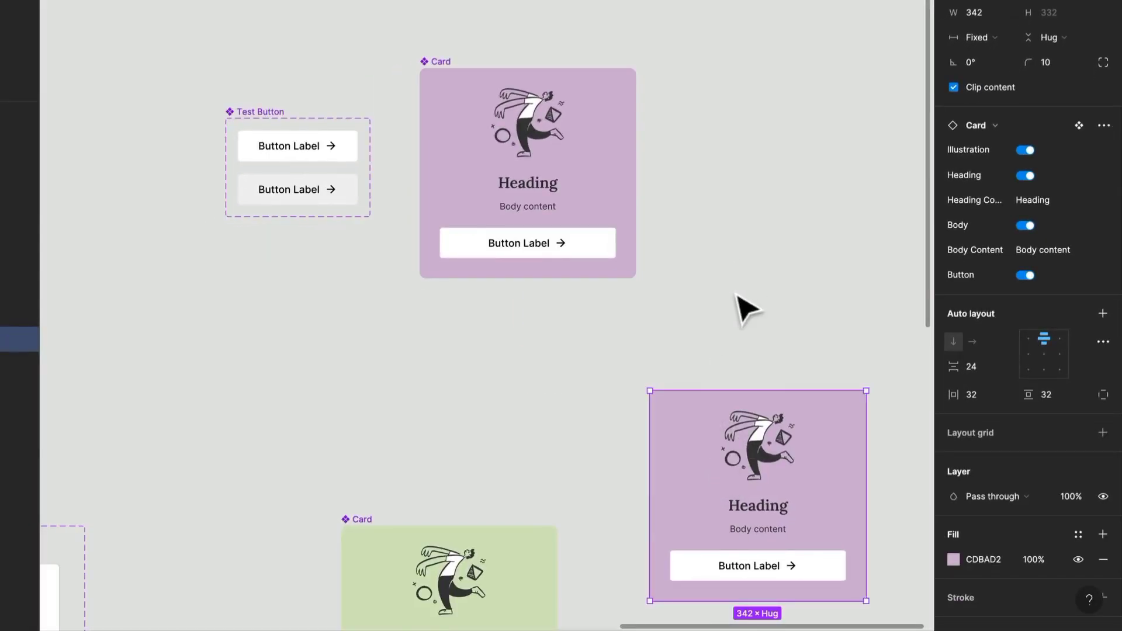
{"action": "left_click_drag", "start_coordinate": [736, 295], "coordinate": [542, 360]}
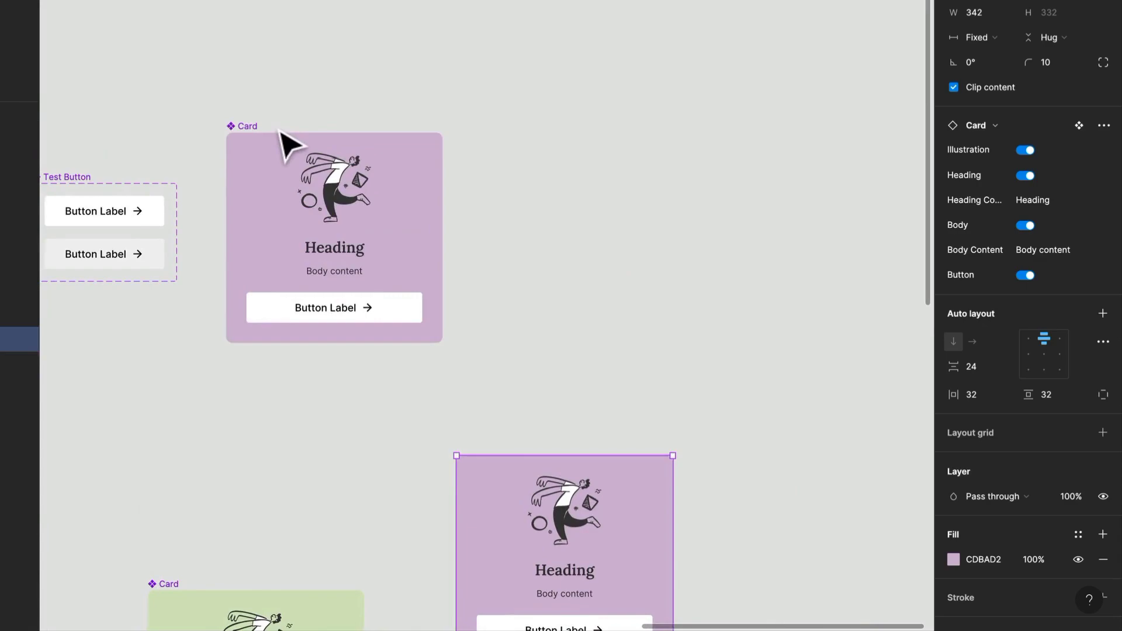
{"action": "left_click_drag", "start_coordinate": [484, 506], "coordinate": [552, 179]}
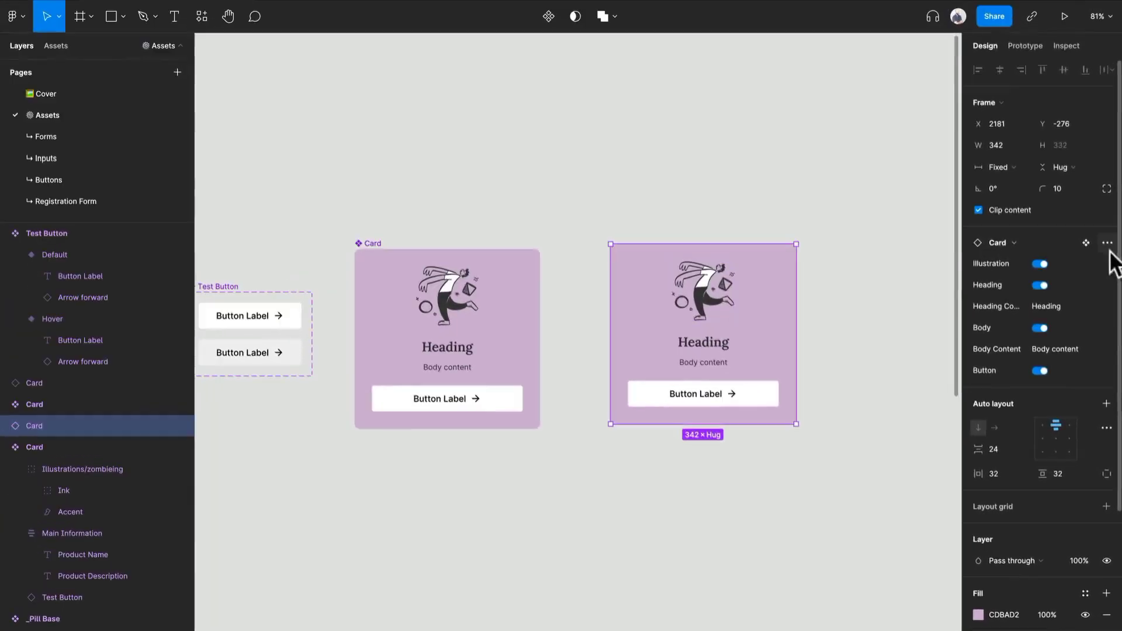
Fill the Card instance's body text with 2 generated sentences using the Lorem ipsum plugin
{"action": "left_click", "coordinate": [429, 89]}
{"action": "right_click", "coordinate": [571, 101]}
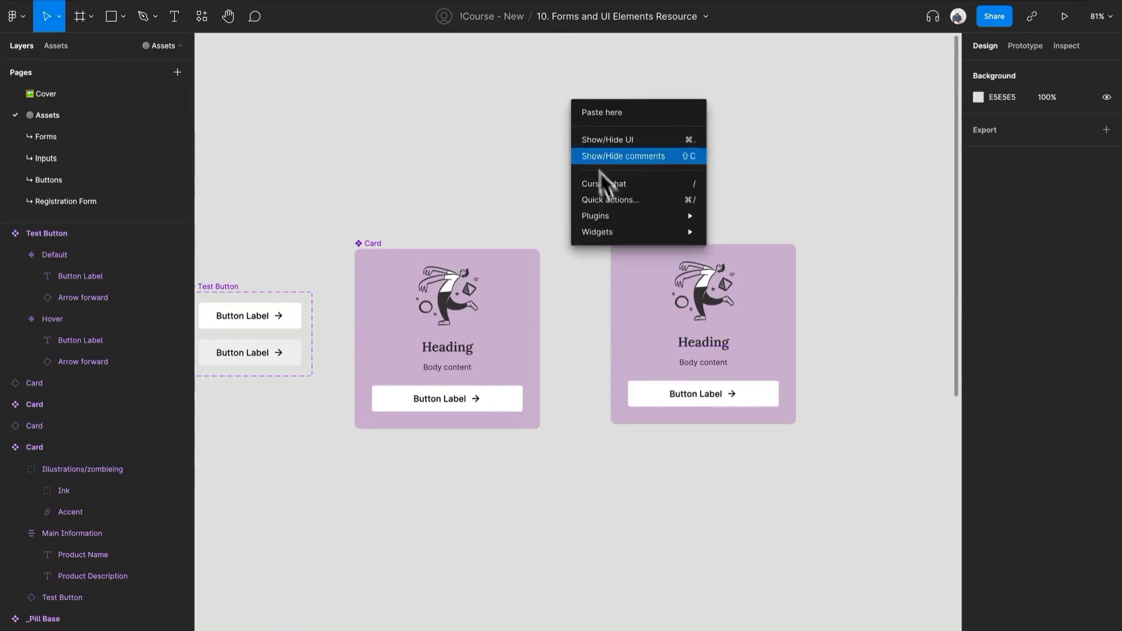
{"action": "mouse_move", "coordinate": [618, 213]}
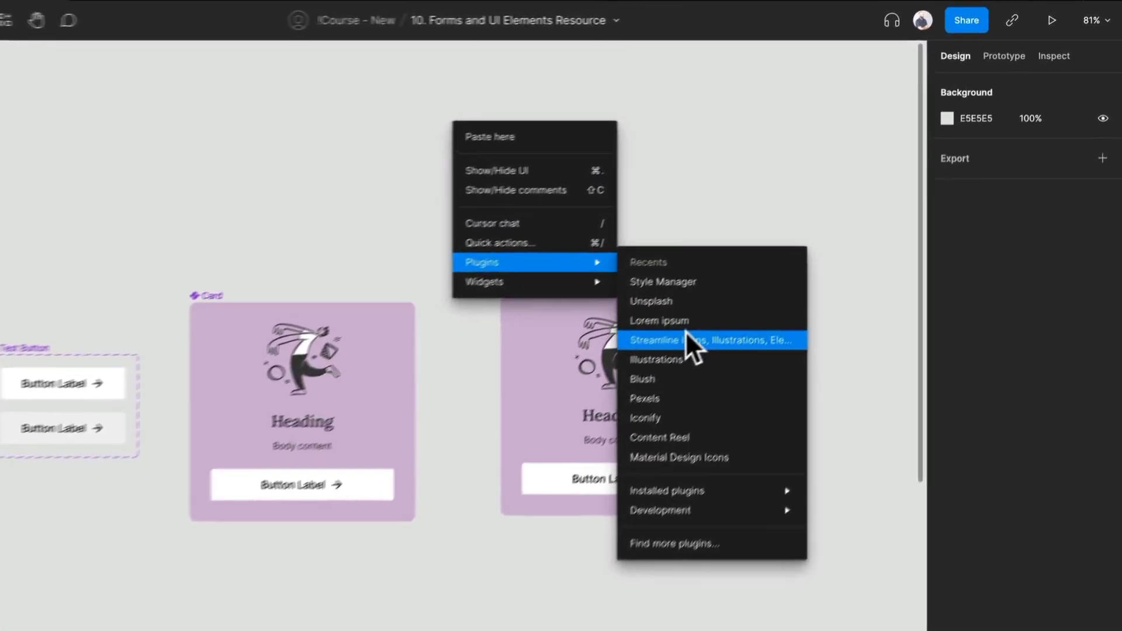
{"action": "left_click", "coordinate": [668, 334]}
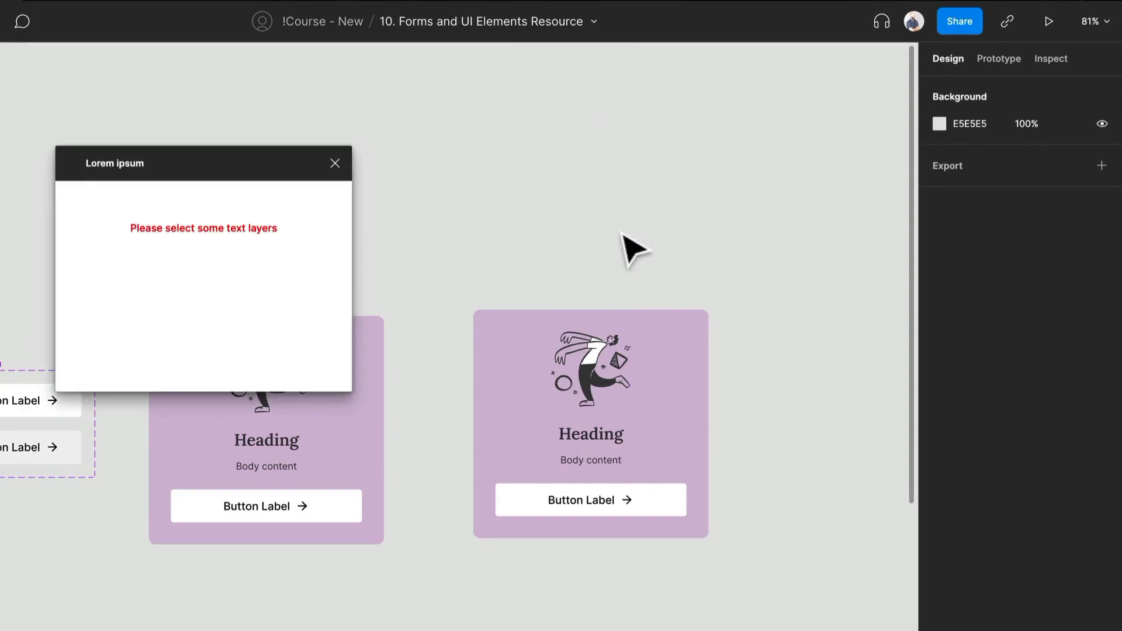
{"action": "left_click", "coordinate": [605, 462]}
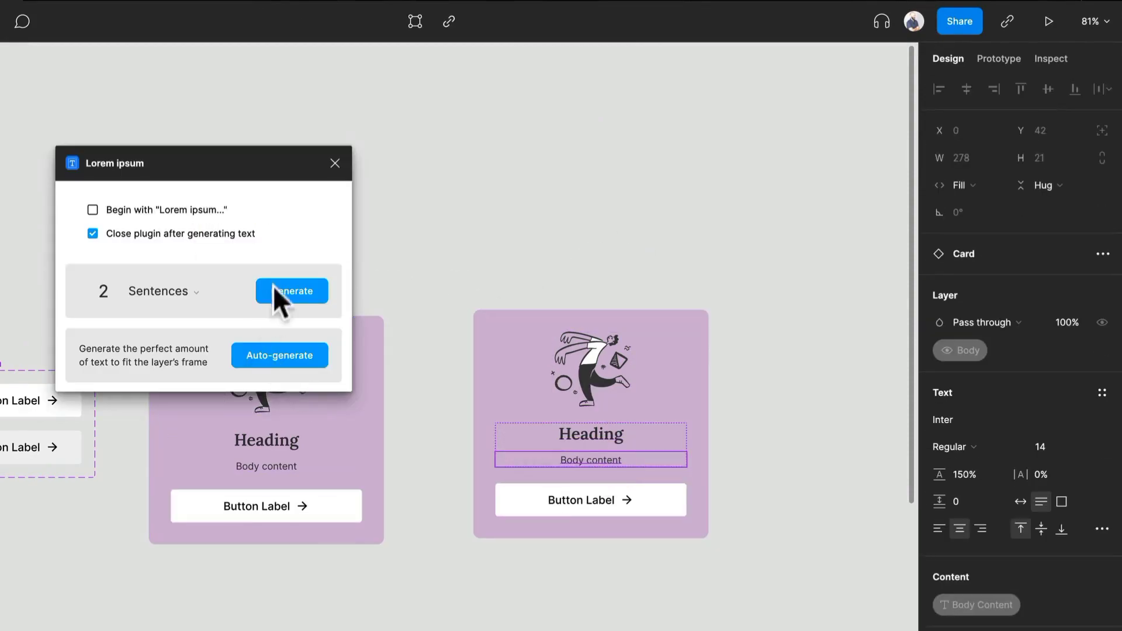
{"action": "left_click", "coordinate": [291, 294]}
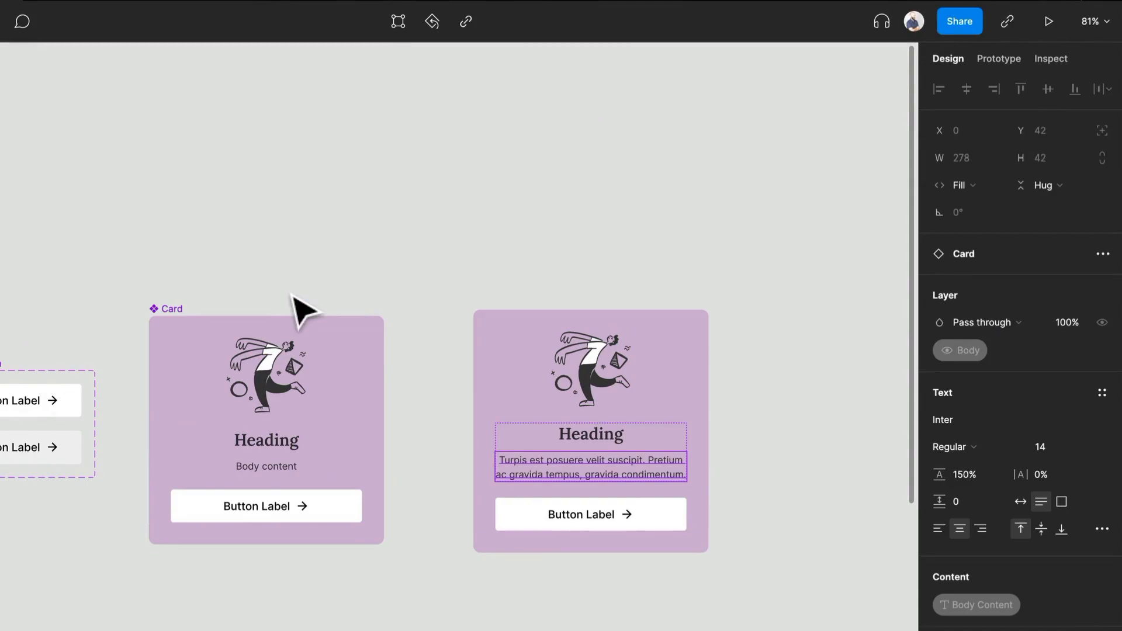
Duplicate the Card instance and place the copy directly below it
{"action": "left_click", "coordinate": [591, 443]}
{"action": "left_click", "coordinate": [606, 247]}
{"action": "left_click_drag", "start_coordinate": [674, 355], "coordinate": [677, 295]}
{"action": "left_click_drag", "start_coordinate": [760, 220], "coordinate": [769, 445]}
Turn off the Illustration and Button properties on the upper Card instance
{"action": "left_click", "coordinate": [728, 251]}
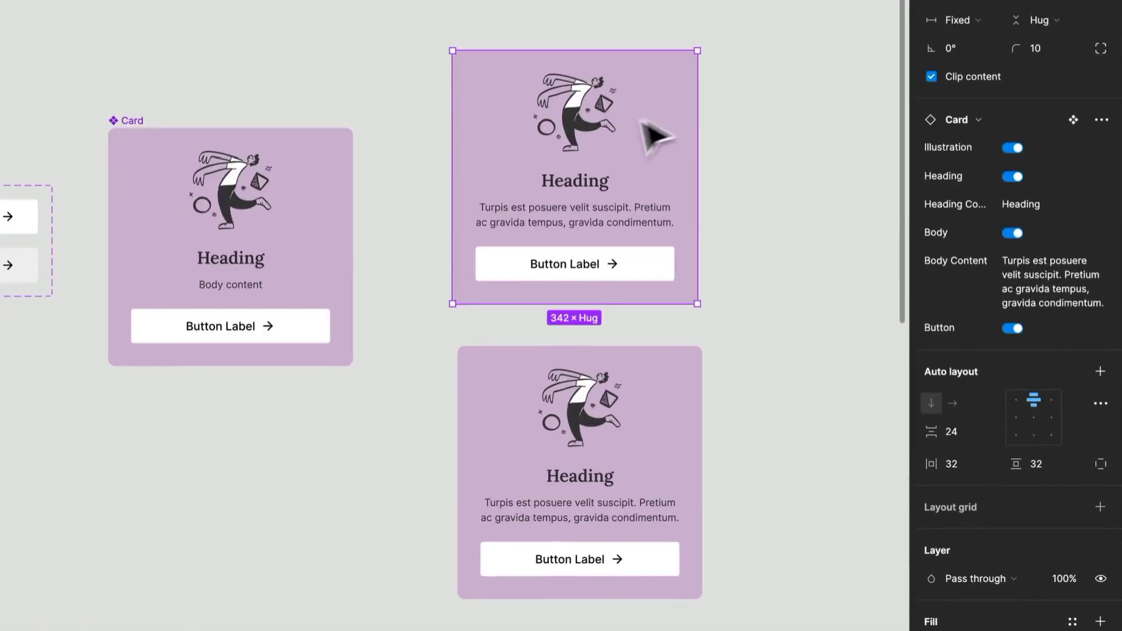
{"action": "left_click", "coordinate": [1022, 145]}
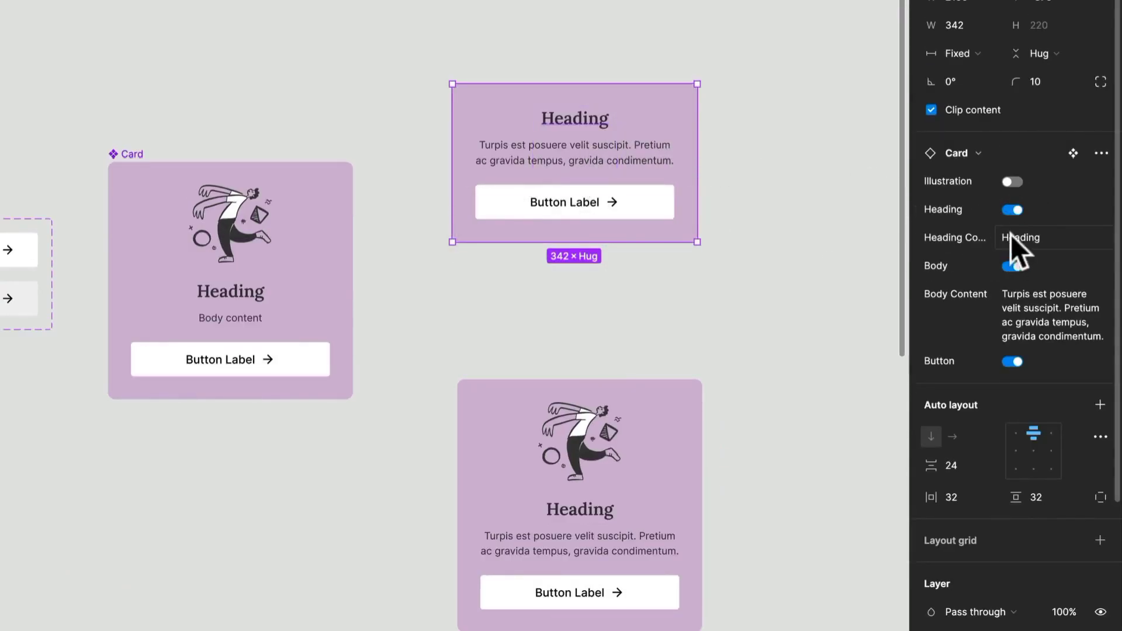
{"action": "left_click", "coordinate": [1014, 360]}
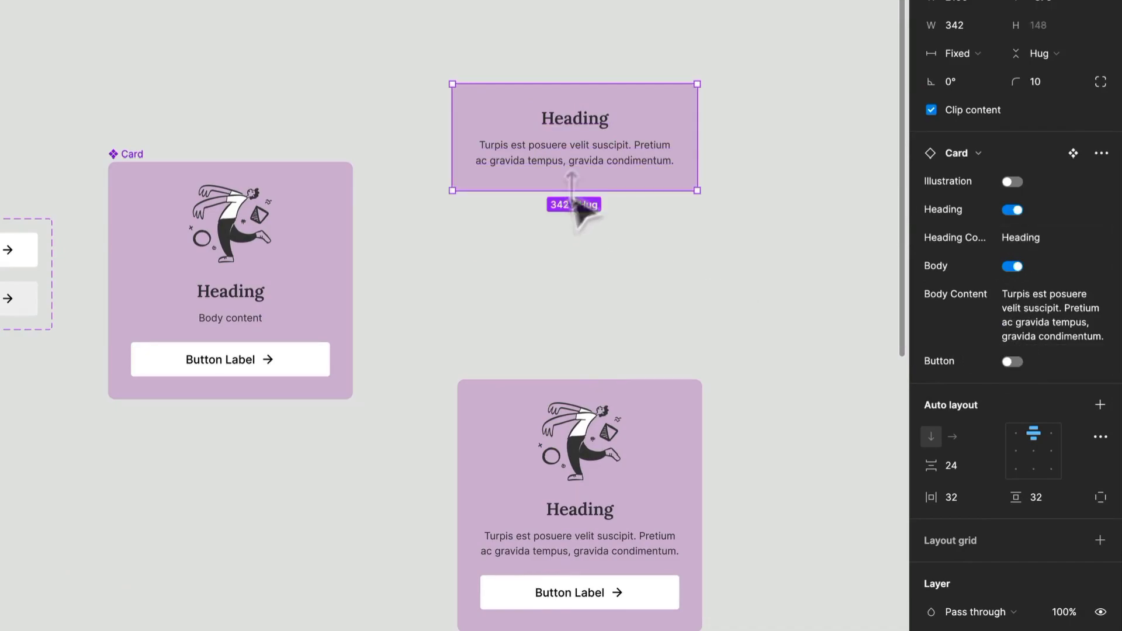
Move the lower Card instance closer to the upper one and turn off its Illustration and Body properties
{"action": "left_click_drag", "start_coordinate": [639, 438], "coordinate": [608, 320]}
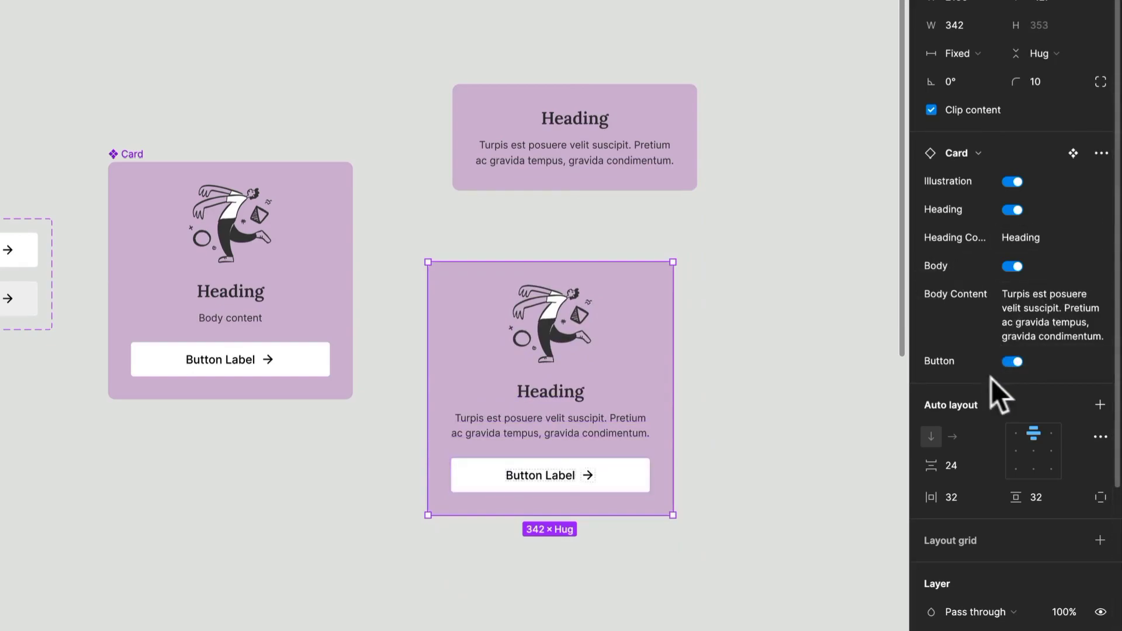
{"action": "left_click", "coordinate": [1013, 181]}
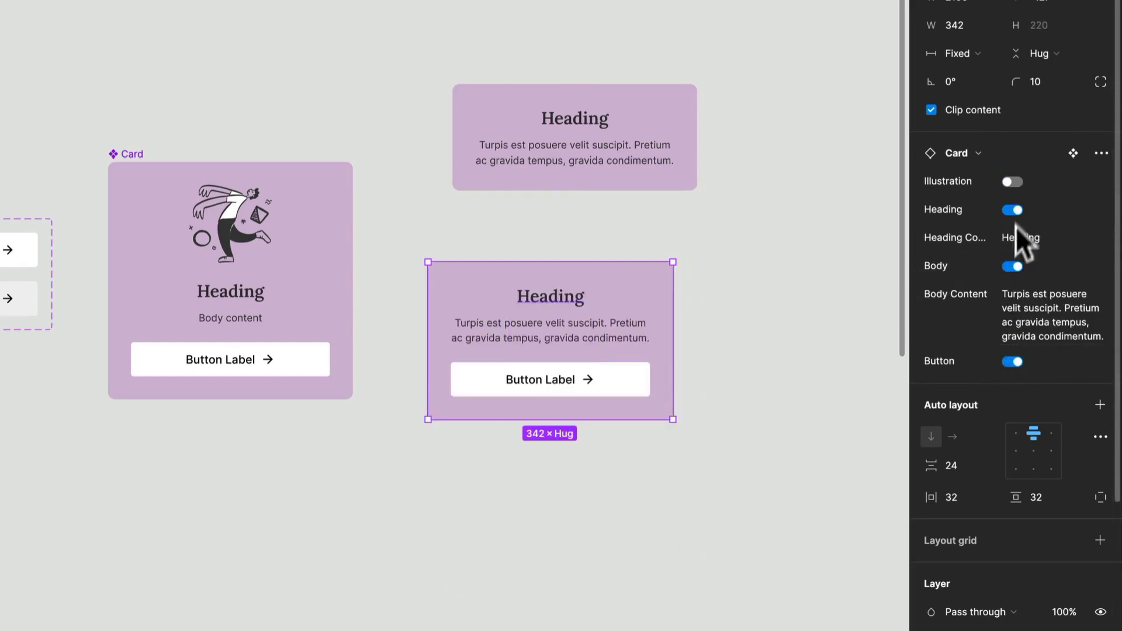
{"action": "left_click", "coordinate": [1011, 266]}
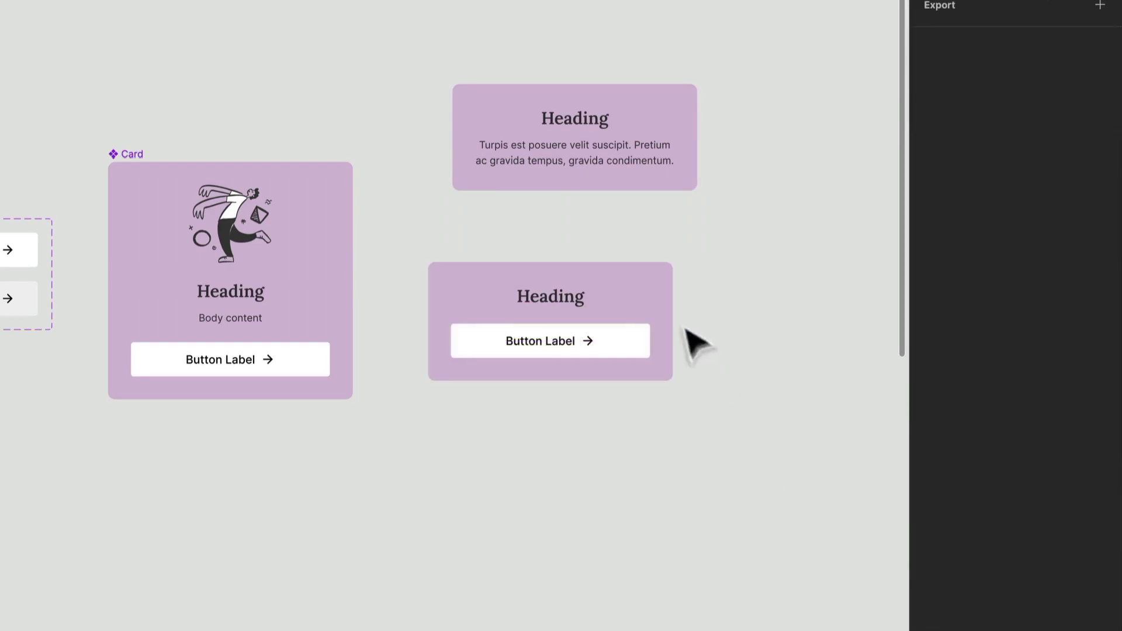
Duplicate the second Card instance below itself, then turn the copy's Body property on and its Button property off
{"action": "left_click_drag", "start_coordinate": [661, 381], "coordinate": [671, 517]}
{"action": "left_click", "coordinate": [1013, 267]}
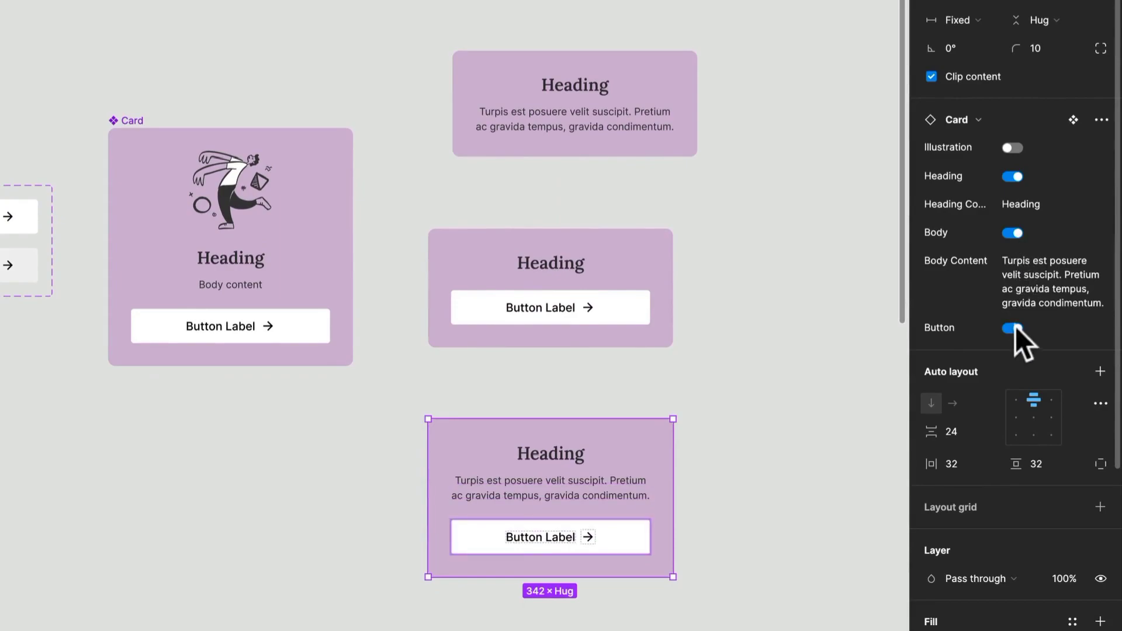
{"action": "left_click", "coordinate": [1014, 328]}
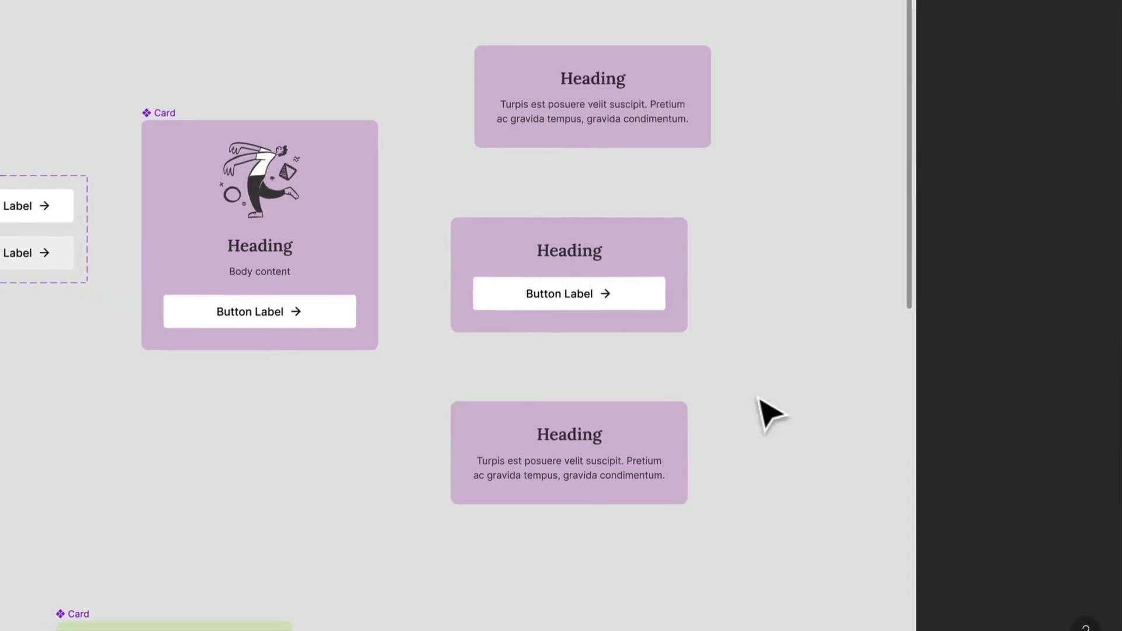
Turn the Illustration property on and the Heading property off for the lowest Card instance
{"action": "left_click", "coordinate": [645, 467]}
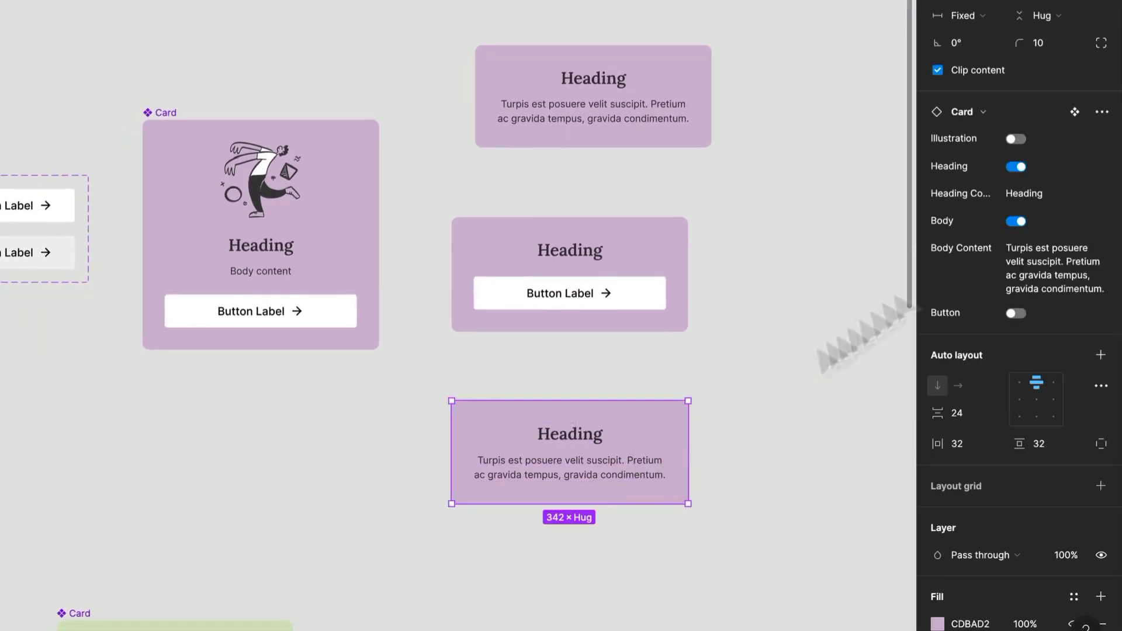
{"action": "left_click", "coordinate": [1018, 138]}
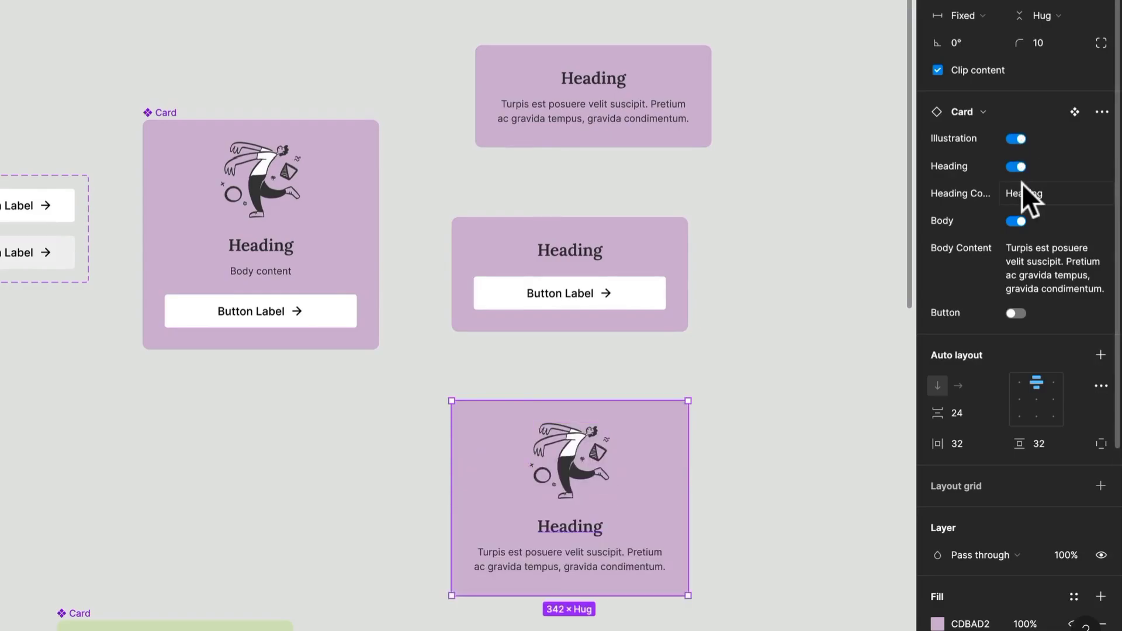
{"action": "left_click", "coordinate": [1021, 222]}
{"action": "left_click", "coordinate": [1021, 222]}
{"action": "left_click", "coordinate": [1021, 166]}
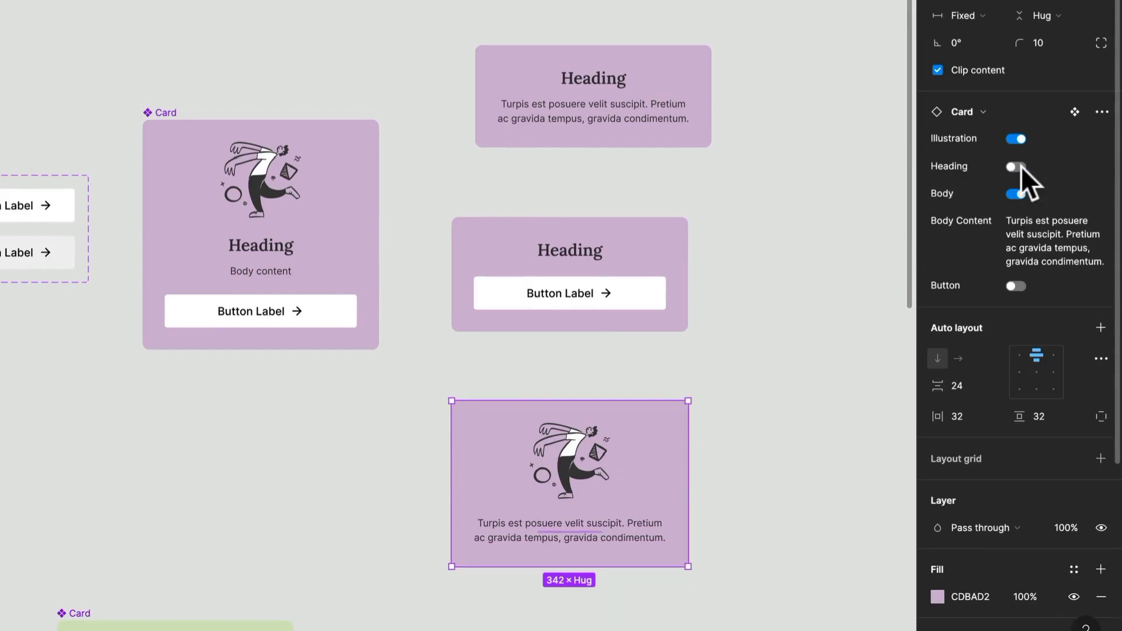
{"action": "left_click", "coordinate": [789, 350]}
Turn off the Icon property of the Test Button nested in the middle Card instance
{"action": "left_click_drag", "start_coordinate": [794, 288], "coordinate": [787, 292]}
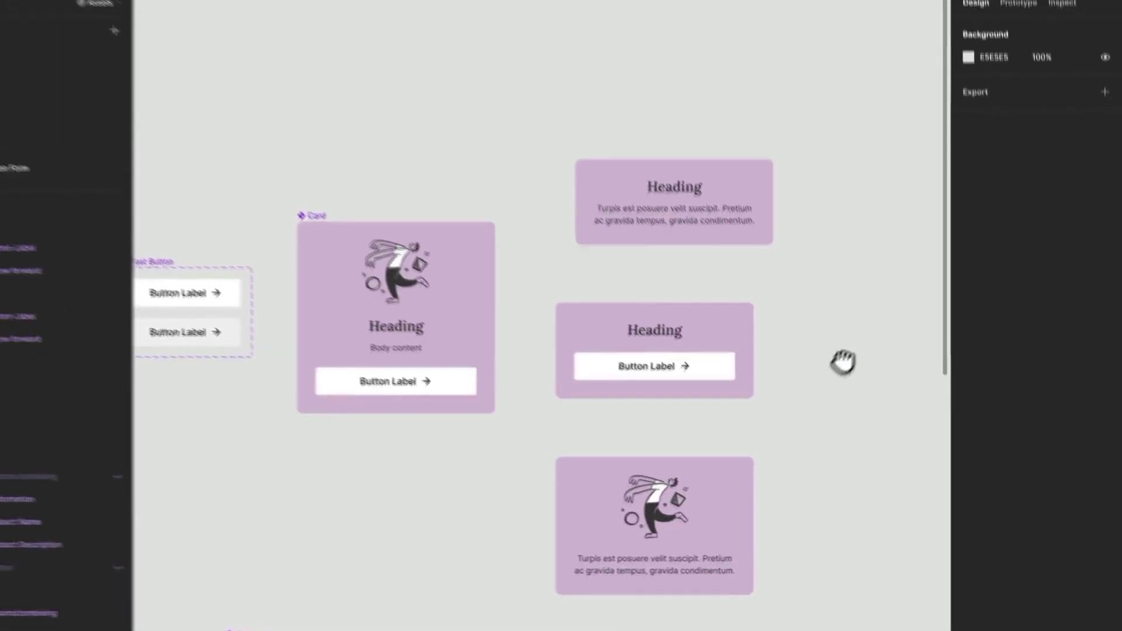
{"action": "left_click_drag", "start_coordinate": [842, 362], "coordinate": [607, 360]}
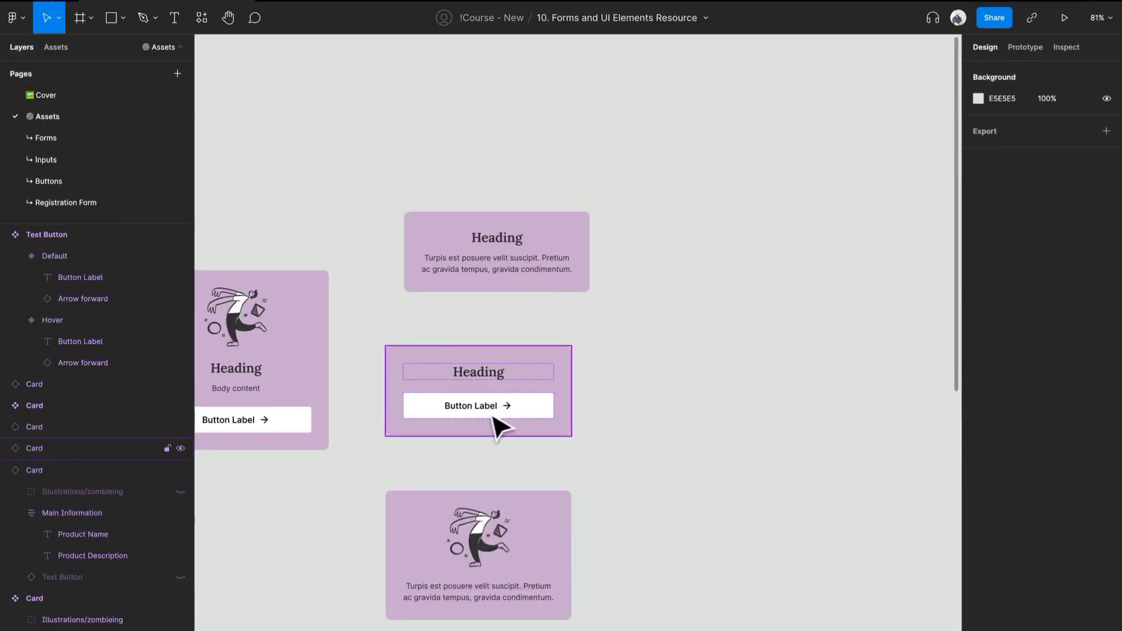
{"action": "scroll", "coordinate": [458, 426], "scroll_direction": "up", "scroll_amount": 5}
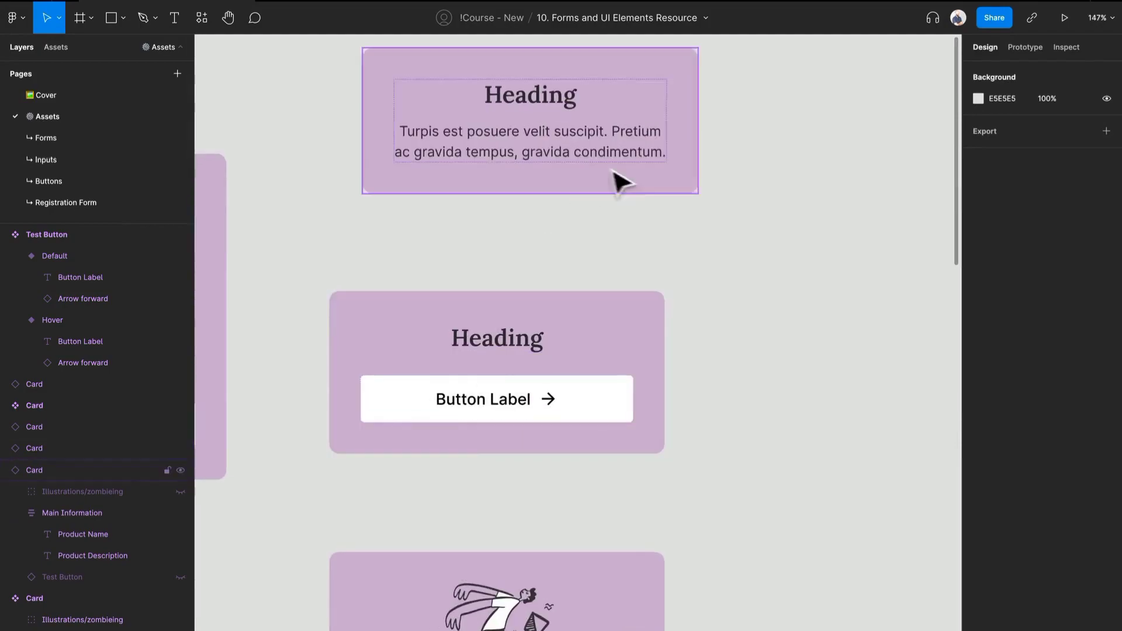
{"action": "left_click", "coordinate": [600, 414]}
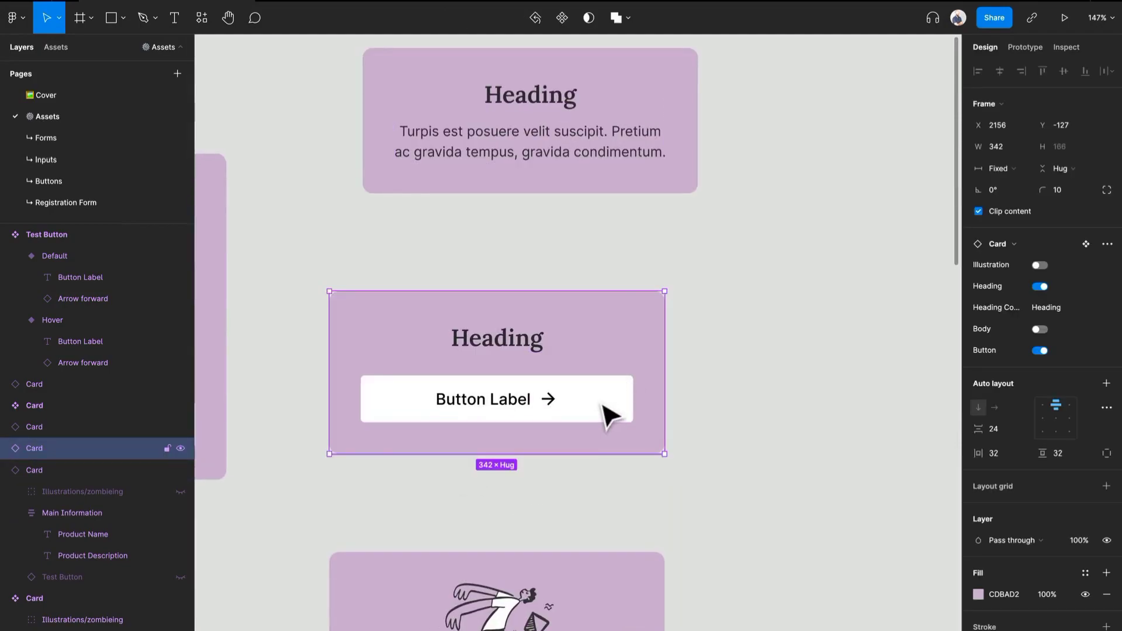
{"action": "left_click", "coordinate": [608, 416]}
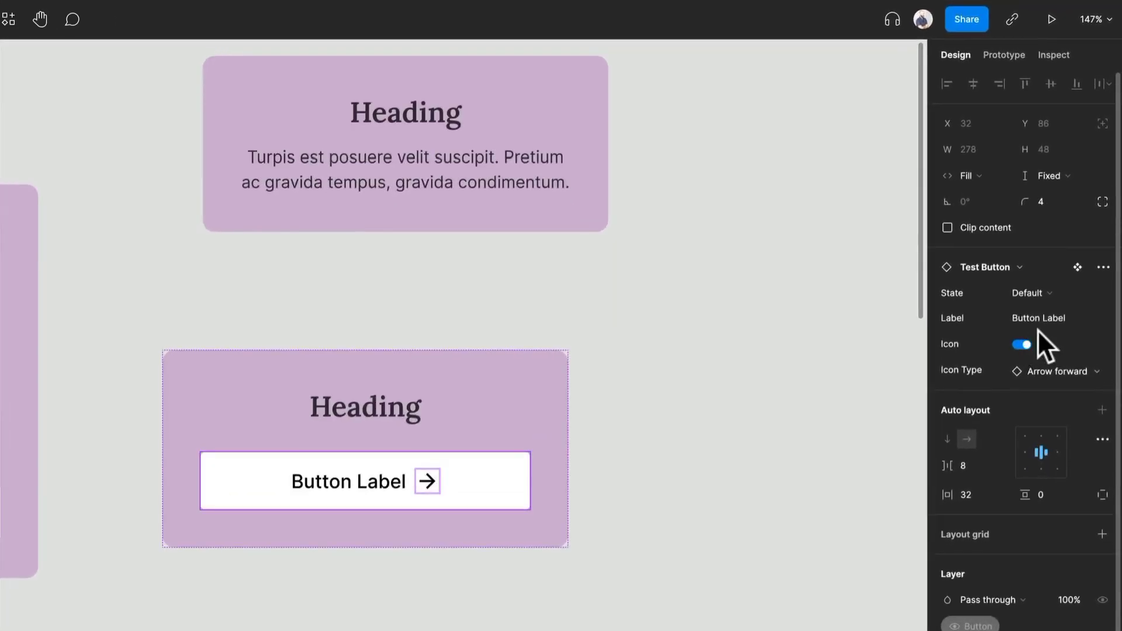
{"action": "left_click", "coordinate": [1026, 343]}
{"action": "left_click", "coordinate": [1026, 343]}
{"action": "left_click", "coordinate": [1025, 345]}
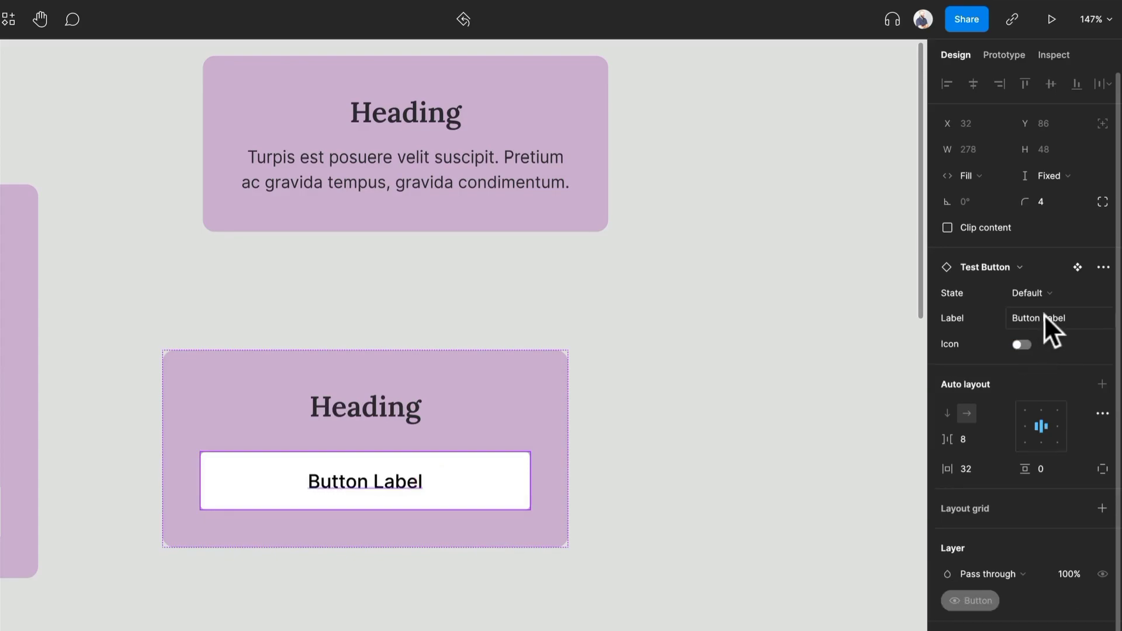
Set the nested Test Button's Label to "Shop now", keeping its State at Default
{"action": "left_click", "coordinate": [1024, 293]}
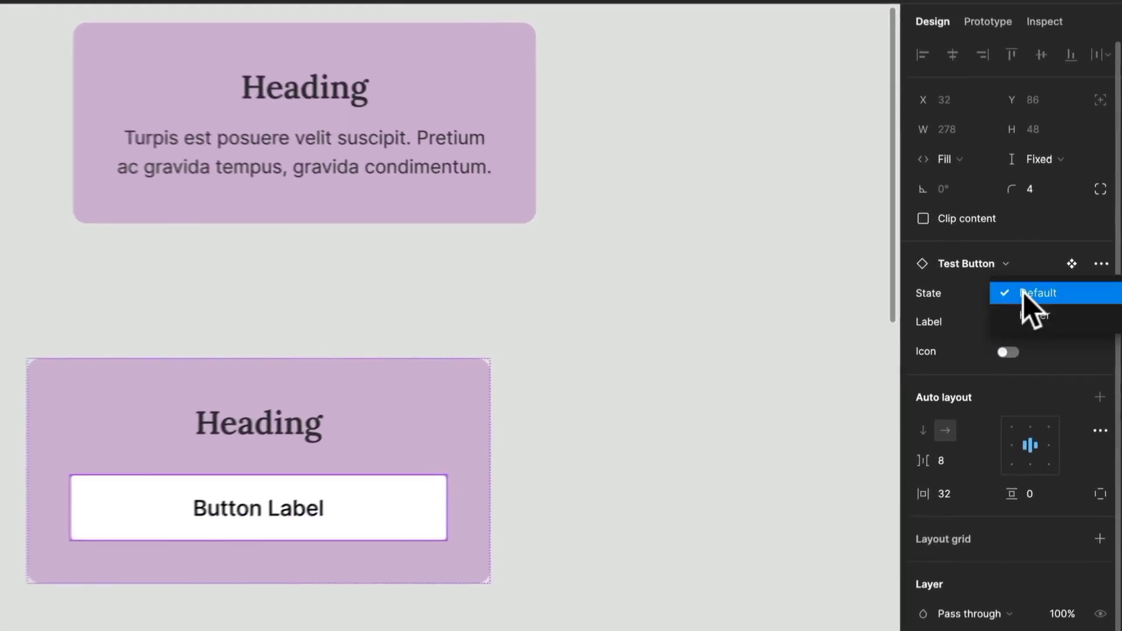
{"action": "left_click", "coordinate": [1026, 292]}
{"action": "left_click", "coordinate": [1020, 321]}
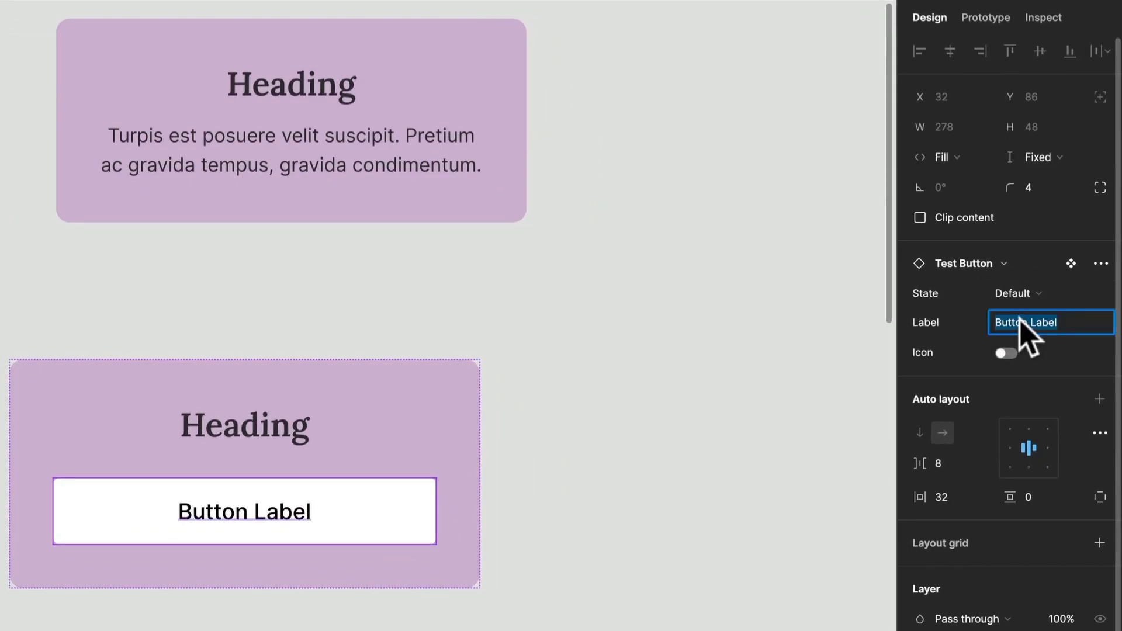
{"action": "type", "text": "Sh"}
{"action": "key", "text": "Return"}
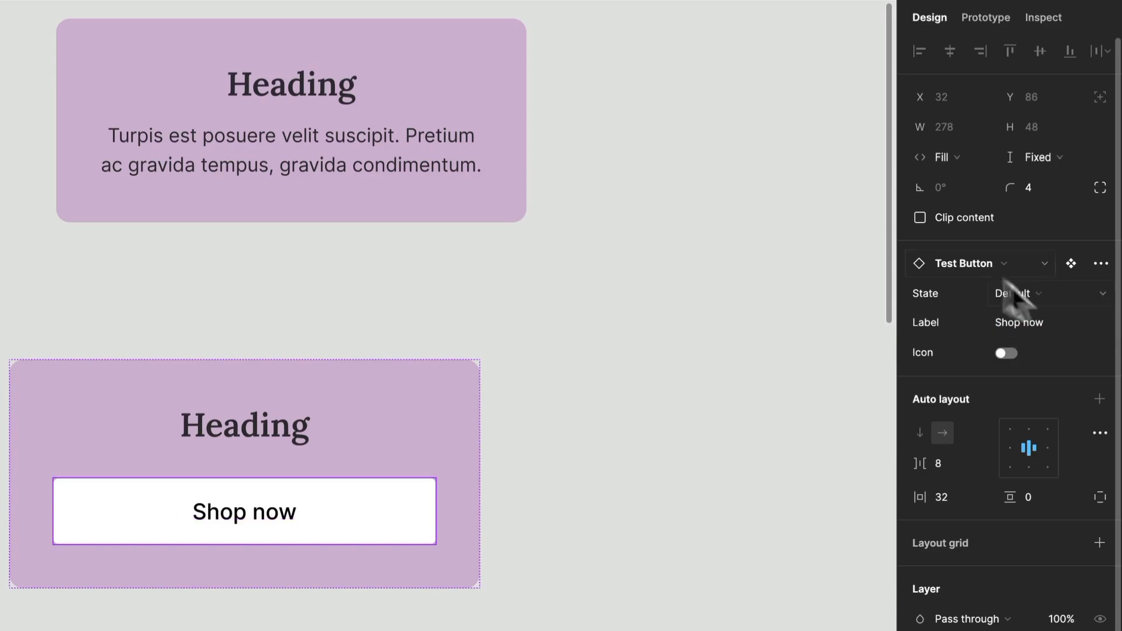
{"action": "left_click", "coordinate": [1026, 292]}
{"action": "key", "text": "Escape"}
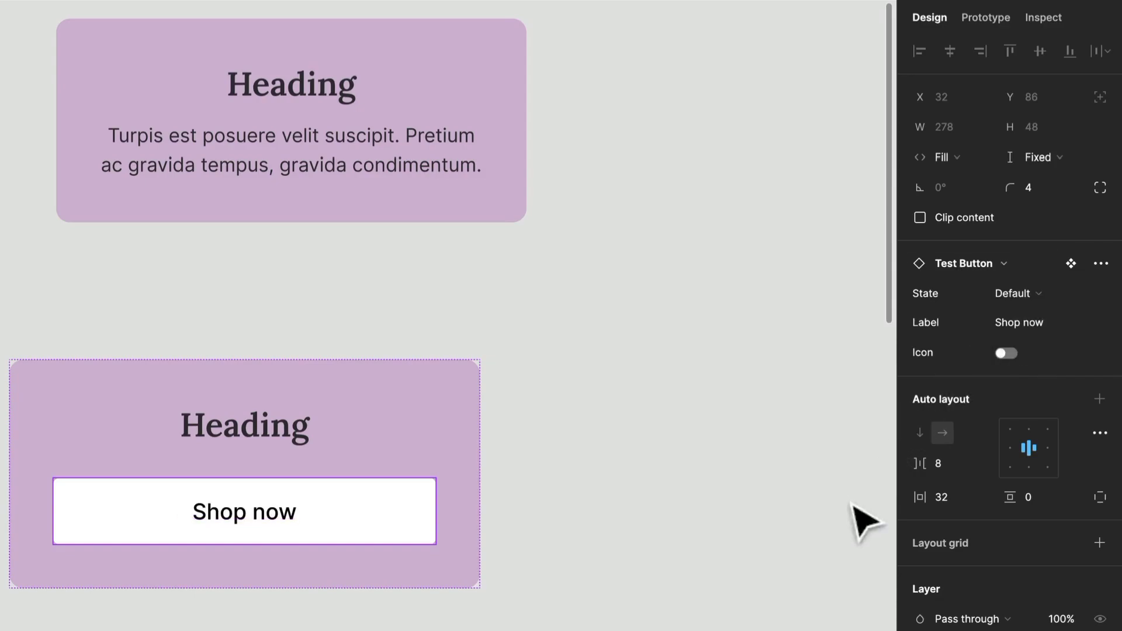
Add a prototype flow starting point to the middle Card instance with the Shop now button
{"action": "scroll", "coordinate": [722, 477], "scroll_direction": "down", "scroll_amount": 3}
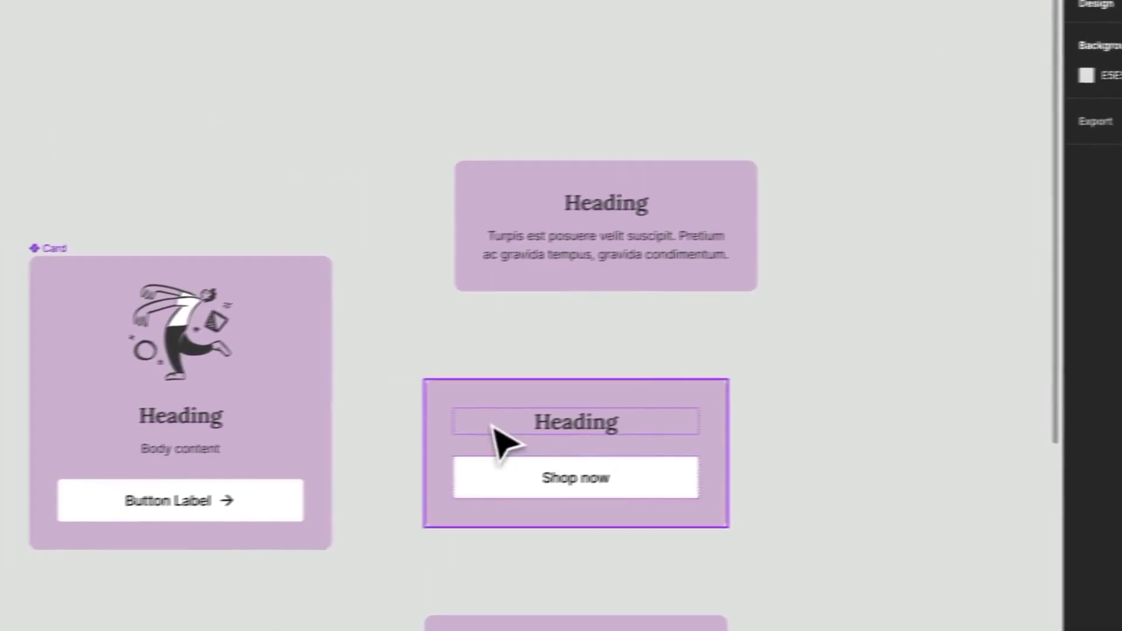
{"action": "left_click", "coordinate": [281, 442]}
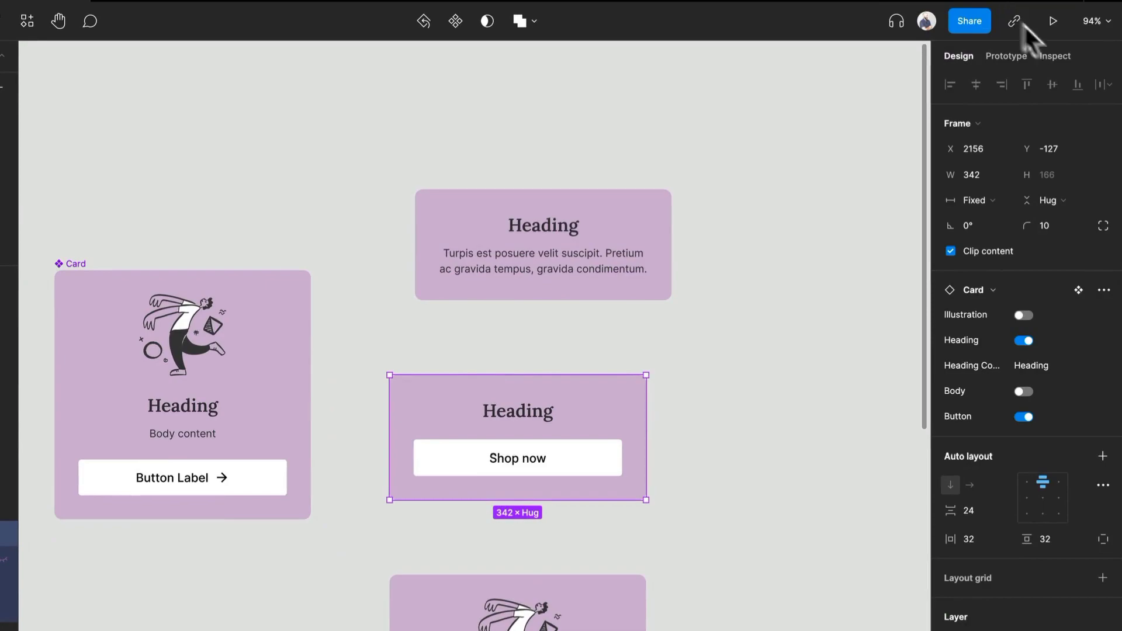
{"action": "left_click", "coordinate": [1015, 56]}
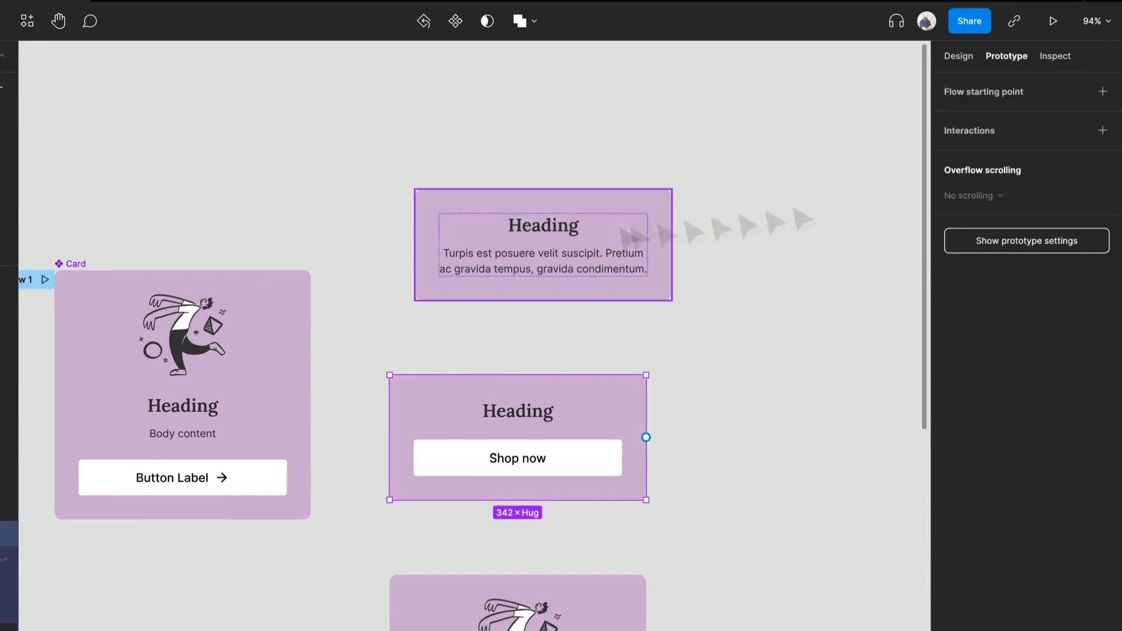
{"action": "left_click", "coordinate": [1102, 91]}
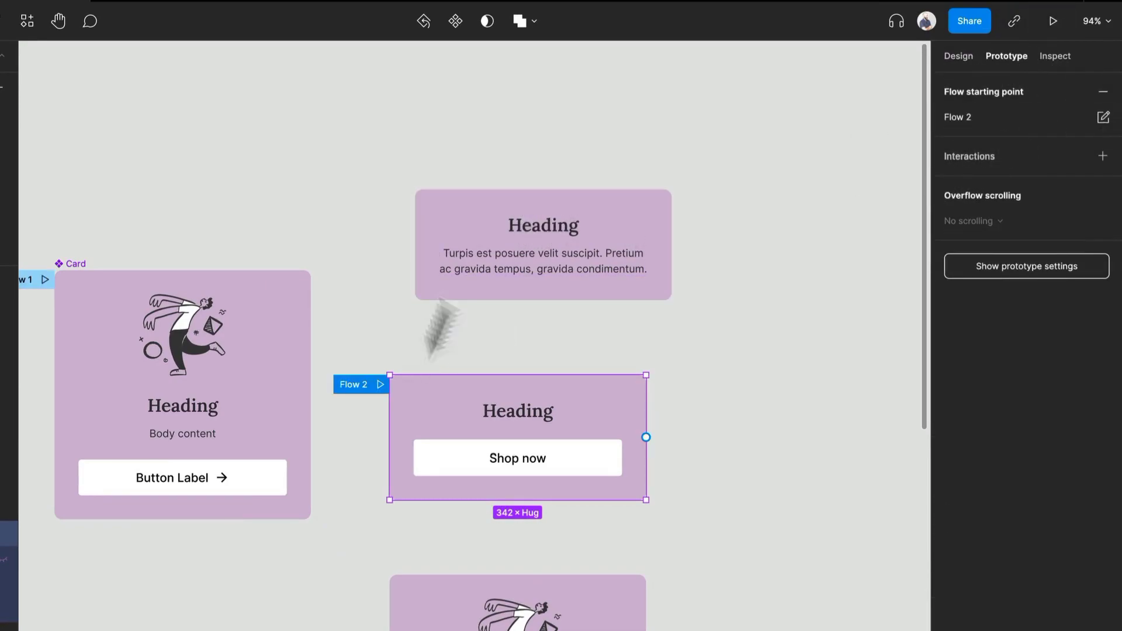
{"action": "left_click", "coordinate": [505, 114]}
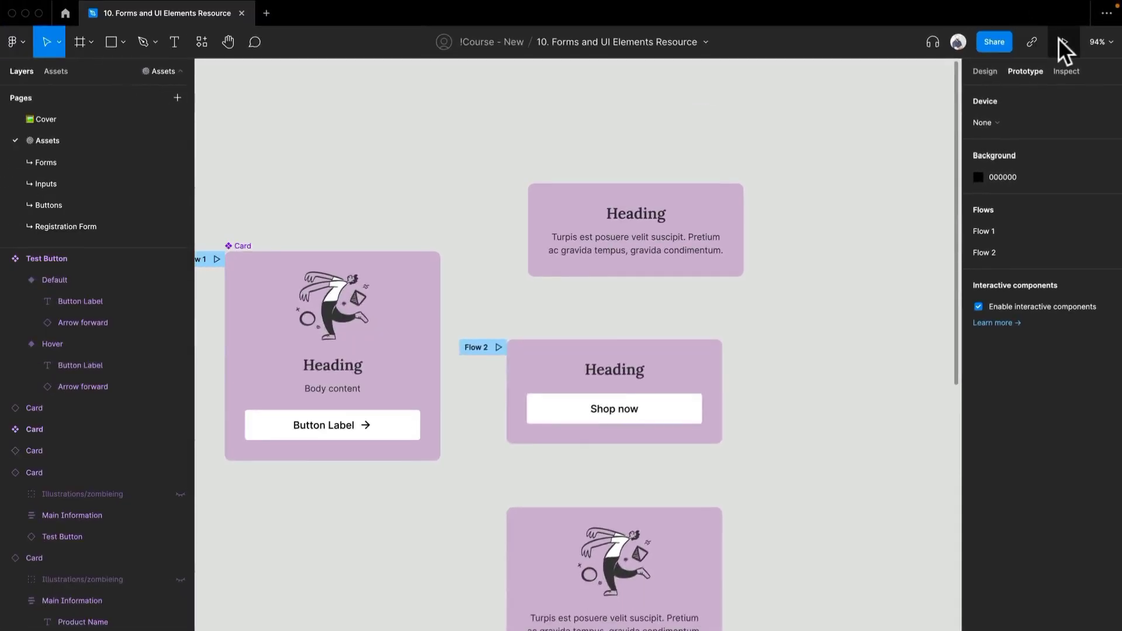
Run the prototype, switch to Flow 2 to test the Shop now button's interaction, and return to the design file
{"action": "left_click", "coordinate": [1062, 44]}
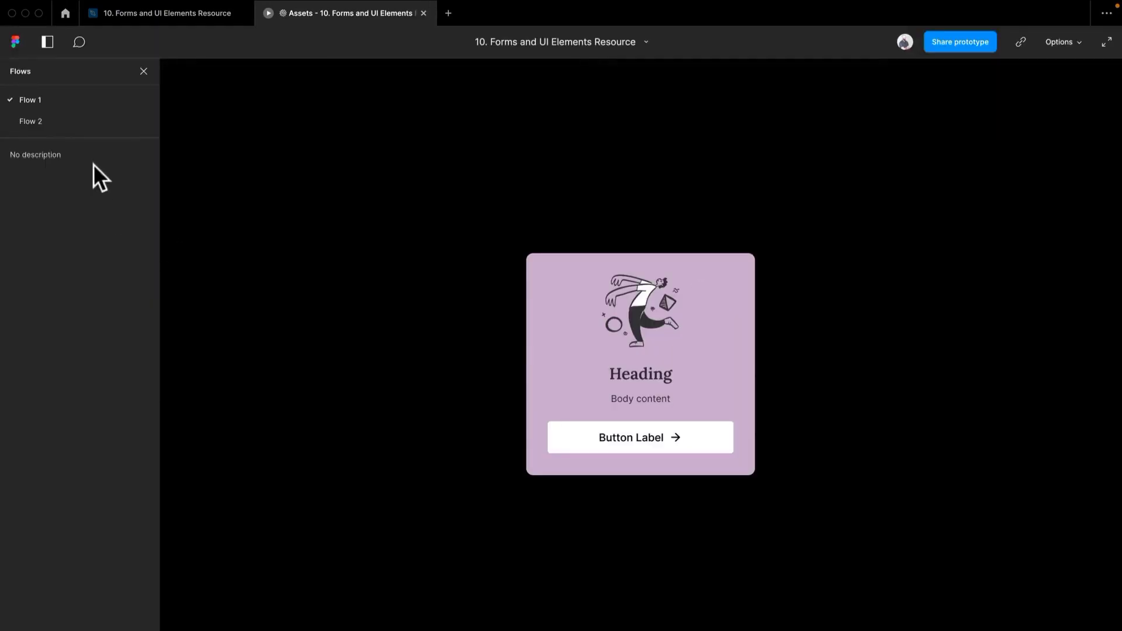
{"action": "left_click", "coordinate": [82, 113]}
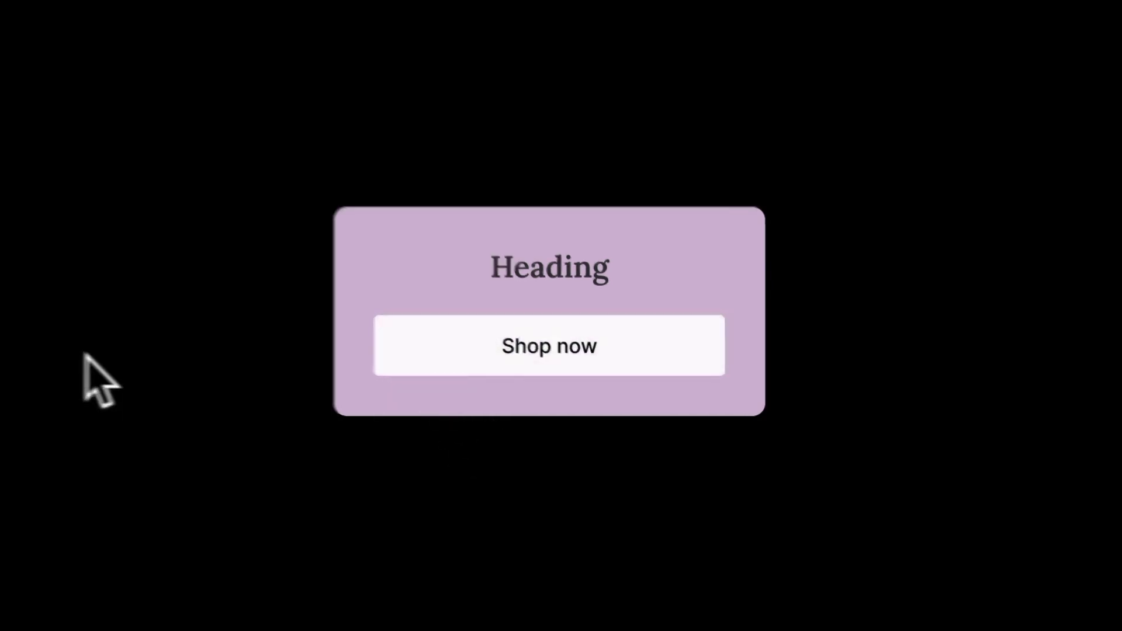
{"action": "left_click", "coordinate": [194, 17]}
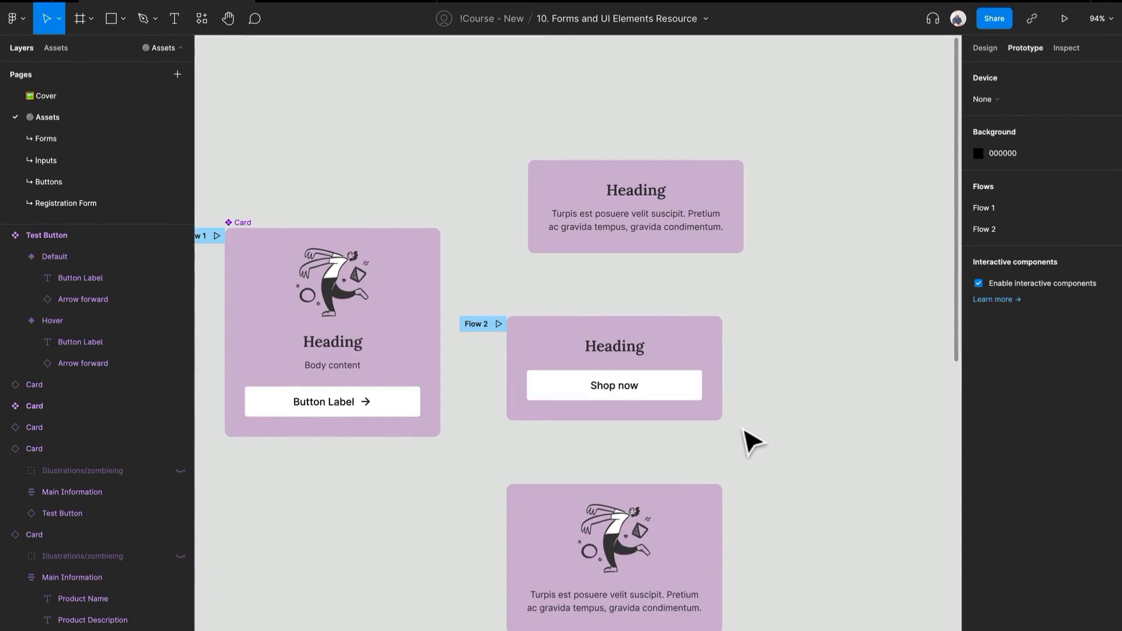
{"action": "left_click_drag", "start_coordinate": [386, 485], "coordinate": [534, 451]}
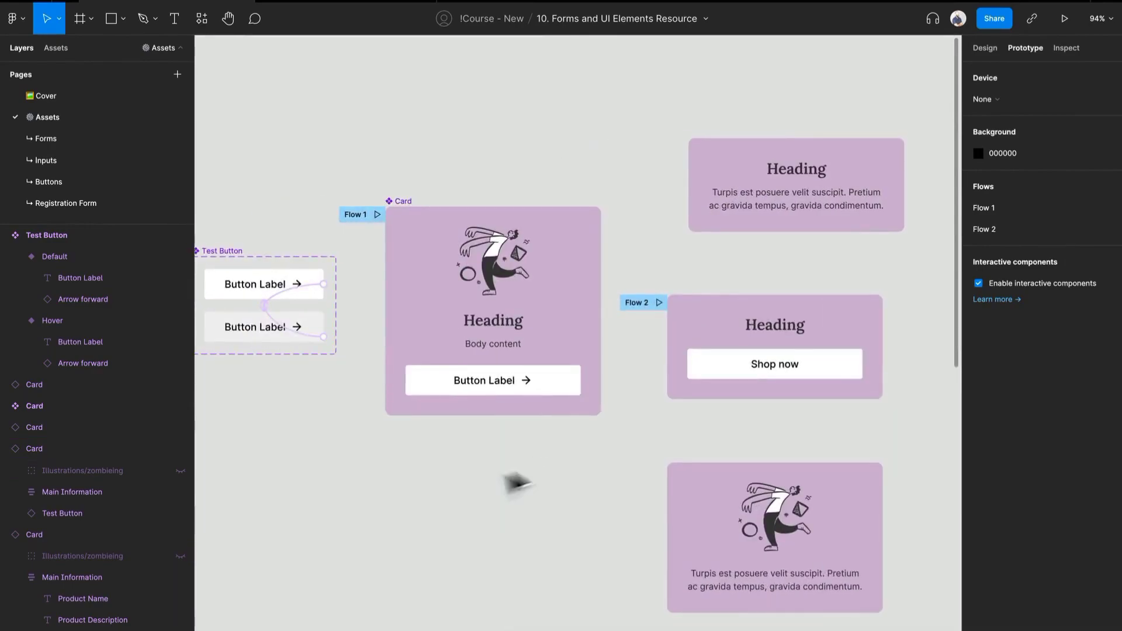